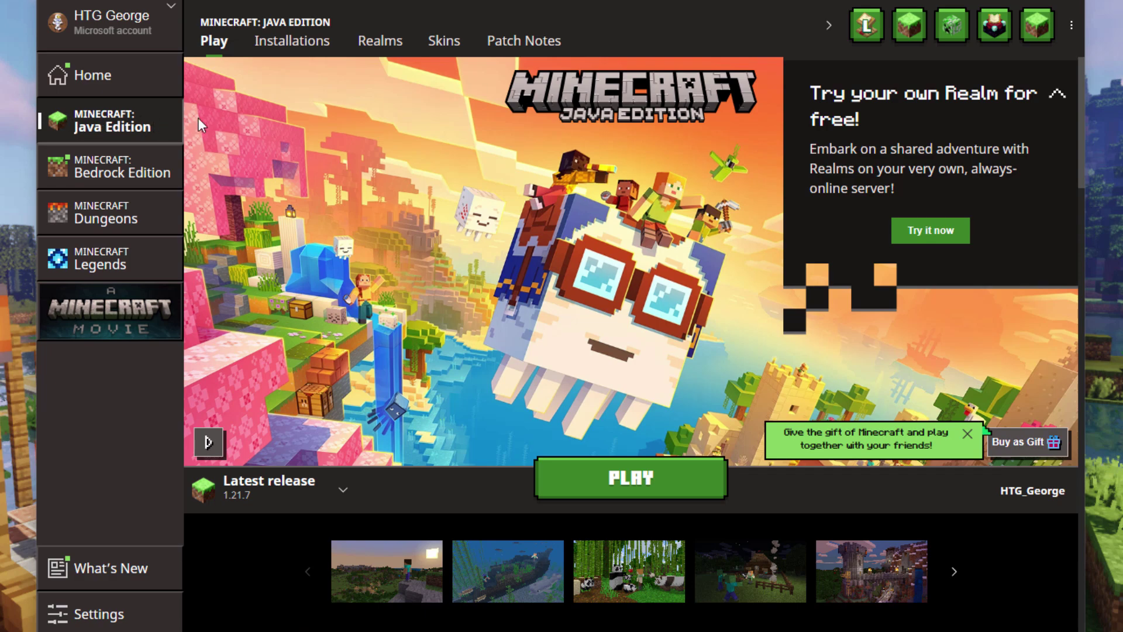
Step: Open the Latest release installation folder and enter .minecraft's resourcepacks folder
{"action": "left_click", "coordinate": [293, 49]}
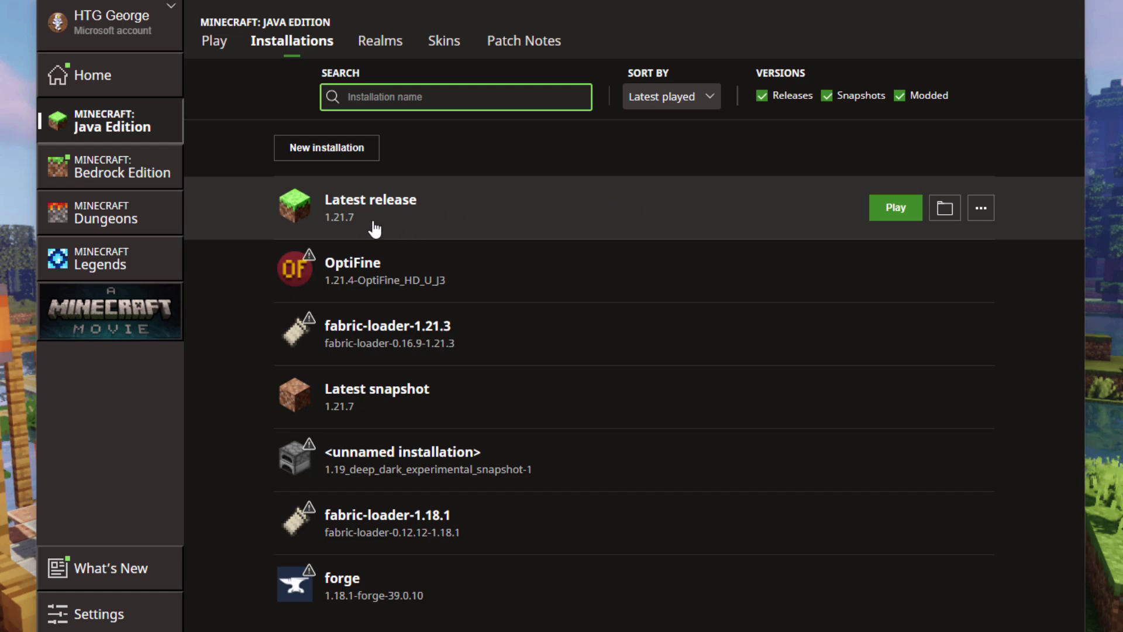
{"action": "left_click", "coordinate": [948, 215]}
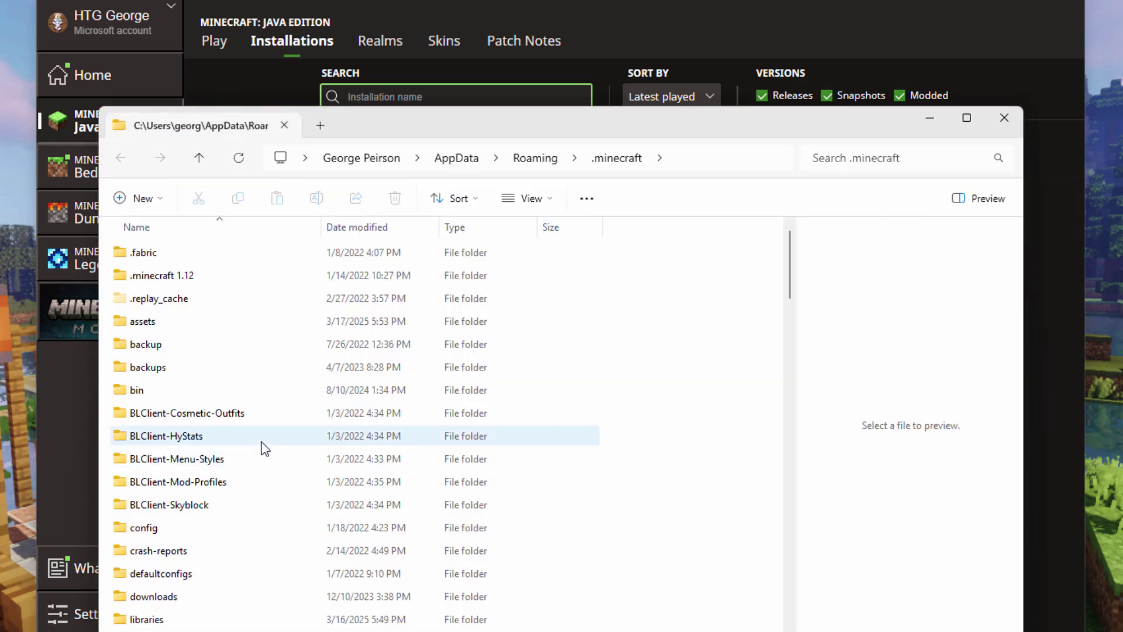
{"action": "scroll", "coordinate": [273, 423], "scroll_direction": "down", "scroll_amount": 6}
{"action": "left_click", "coordinate": [197, 376]}
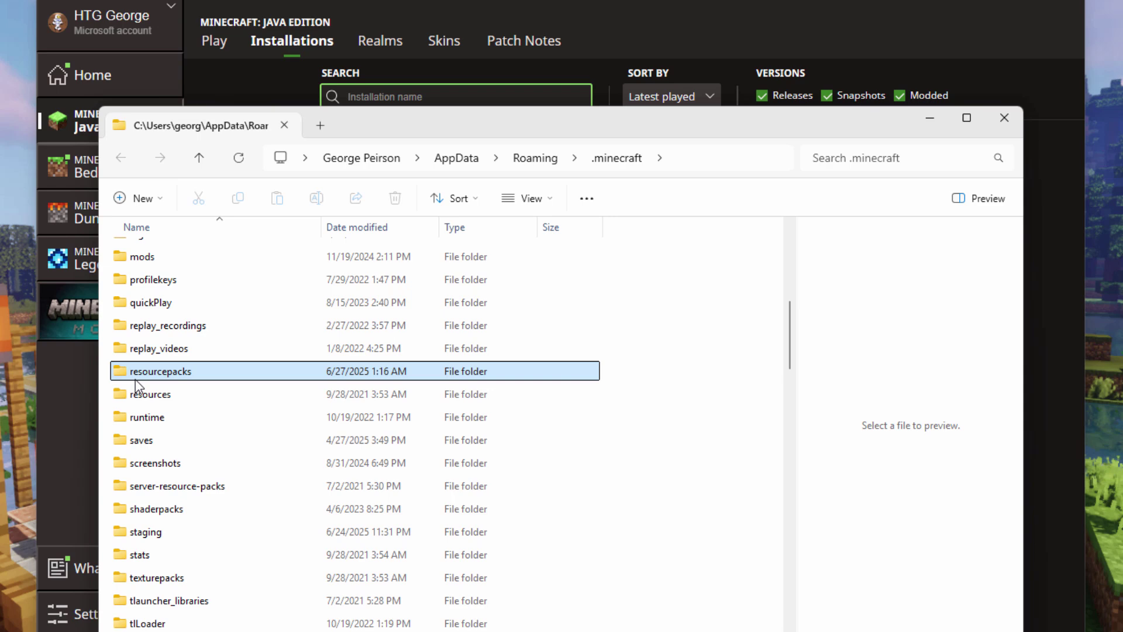
{"action": "double_click", "coordinate": [124, 376]}
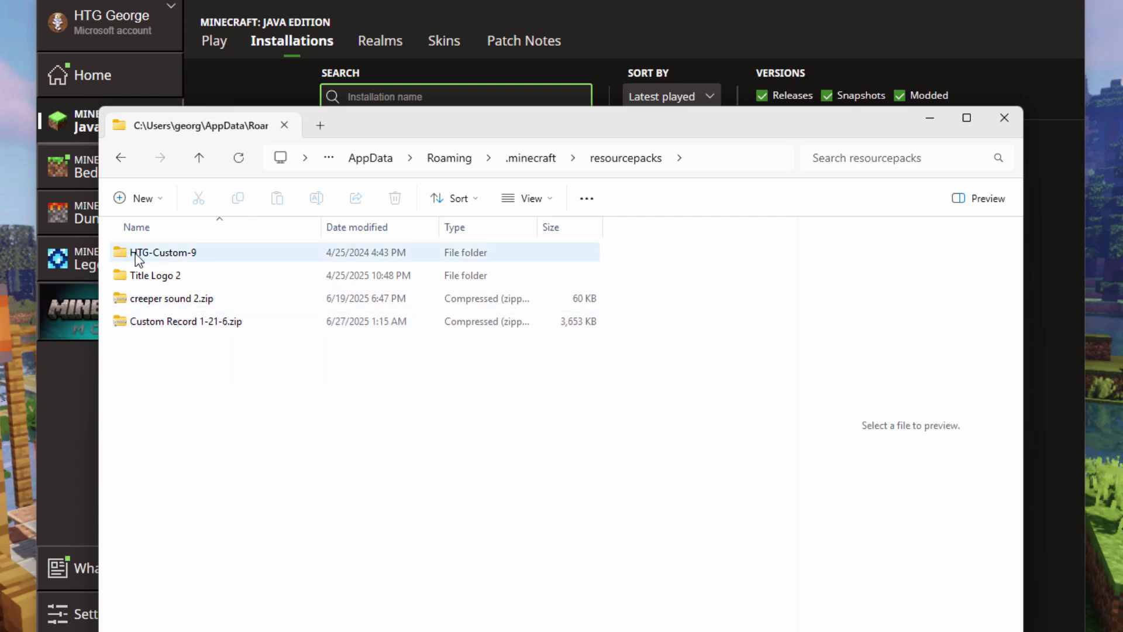
Step: Open the HTG-Custom-9 pack folder and show its files as large icons
{"action": "mouse_move", "coordinate": [138, 260]}
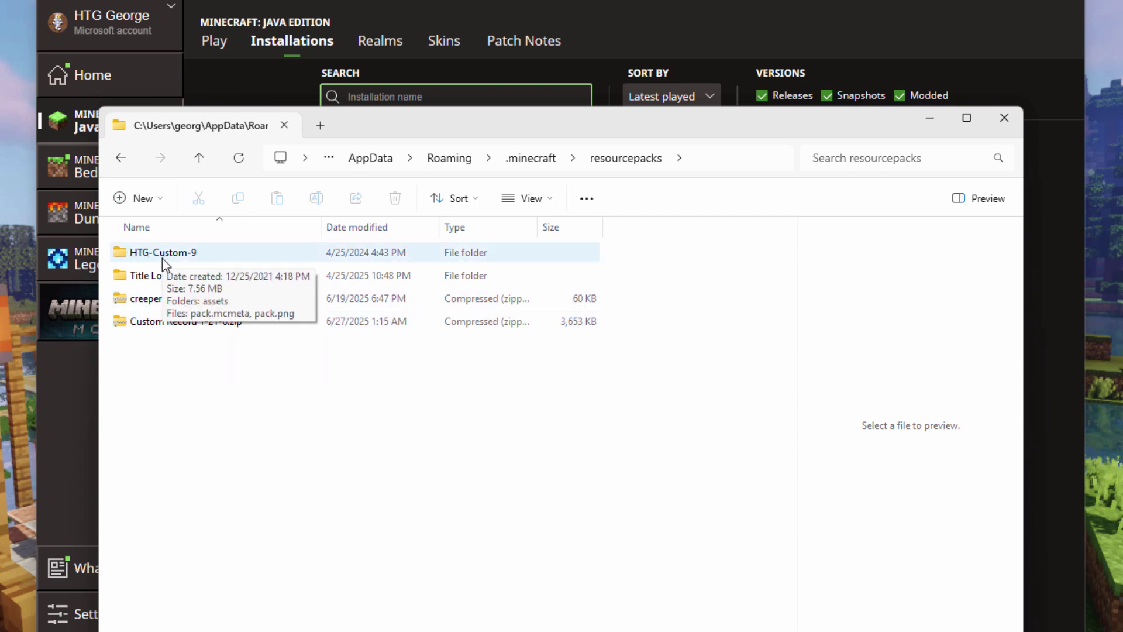
{"action": "double_click", "coordinate": [120, 258]}
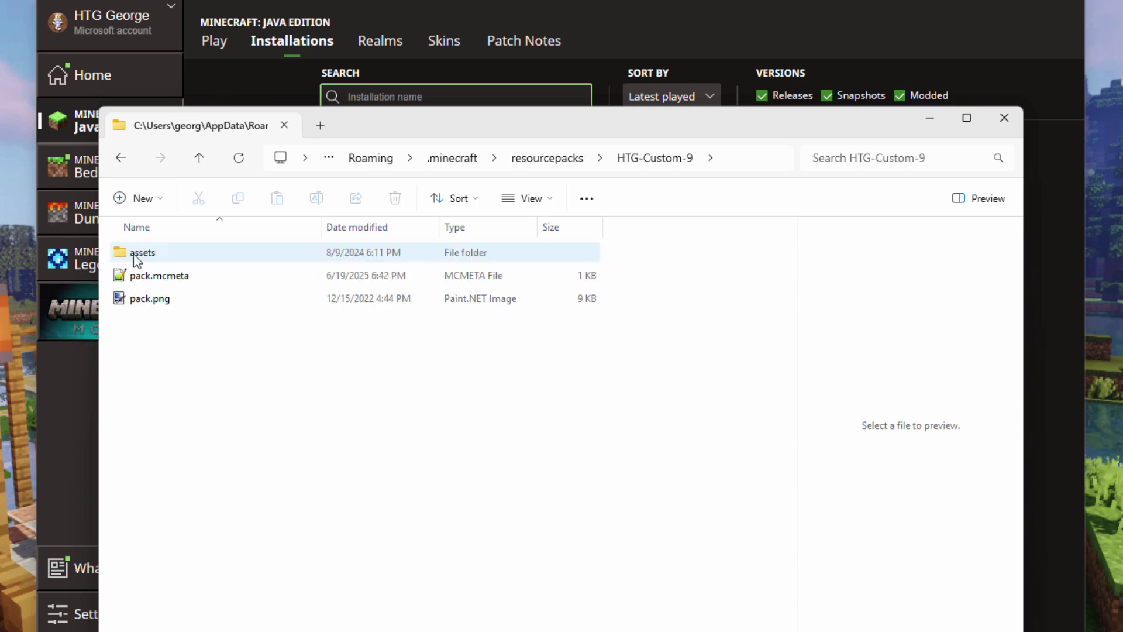
{"action": "left_click", "coordinate": [191, 278]}
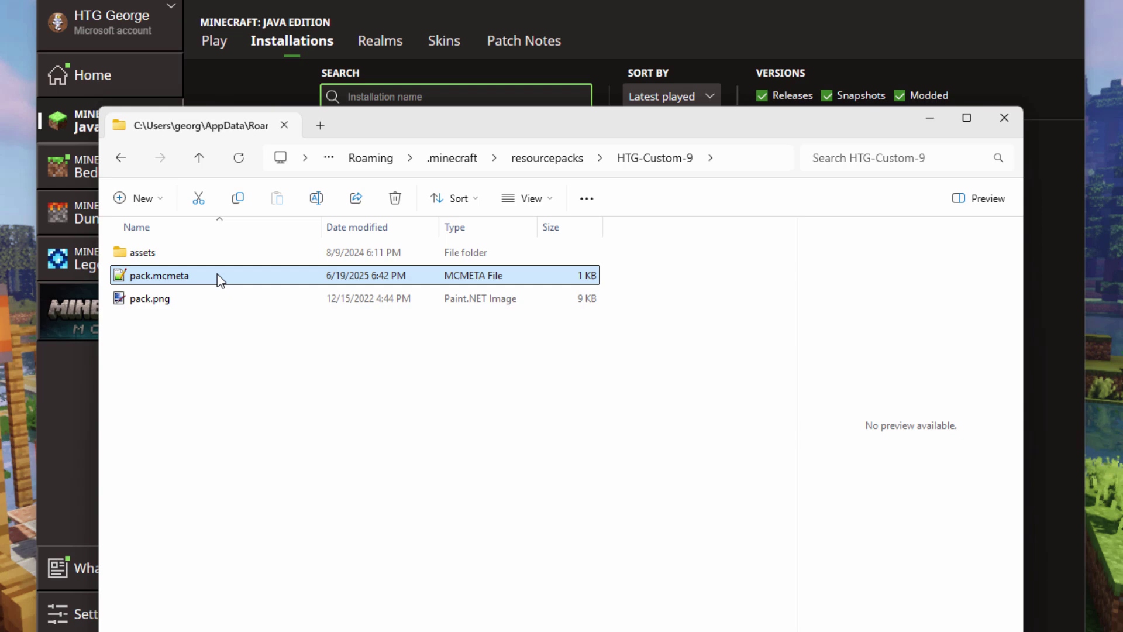
{"action": "left_click", "coordinate": [546, 203]}
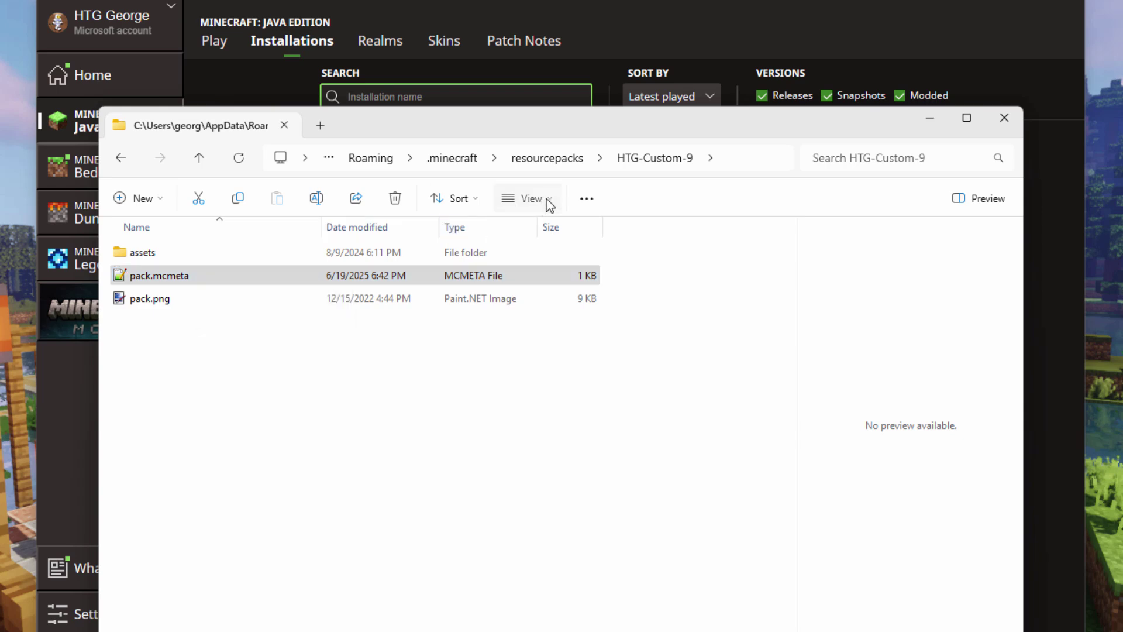
{"action": "left_click", "coordinate": [544, 265]}
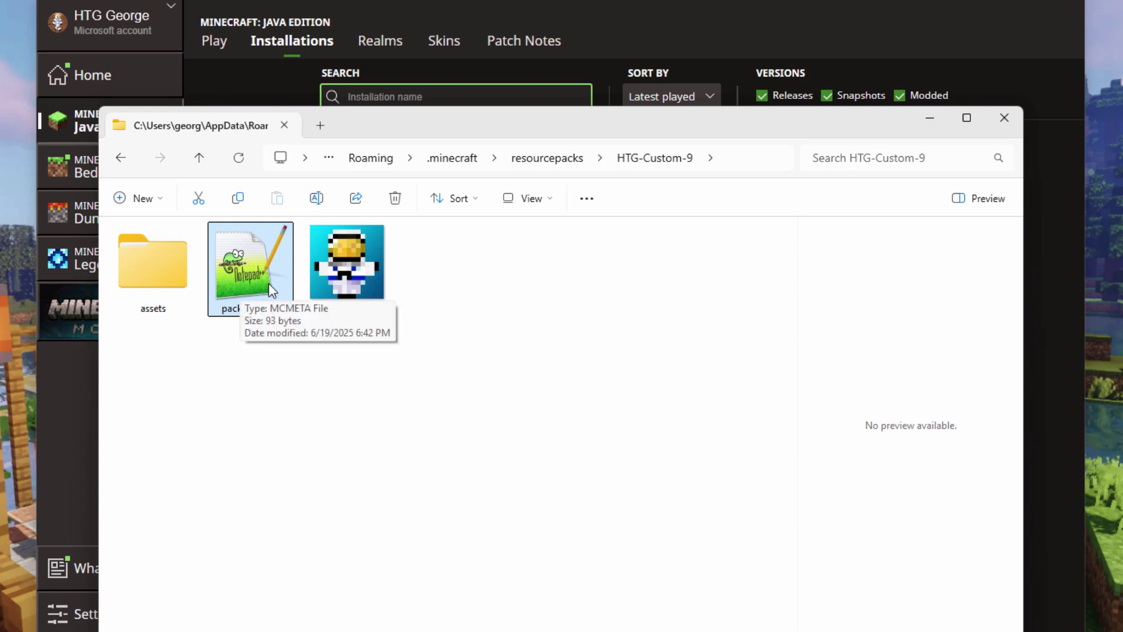
Step: In pack.mcmeta change the description's 1.21.6 to 1.21.7 and pack_format 63 to 64, then save
{"action": "double_click", "coordinate": [250, 279]}
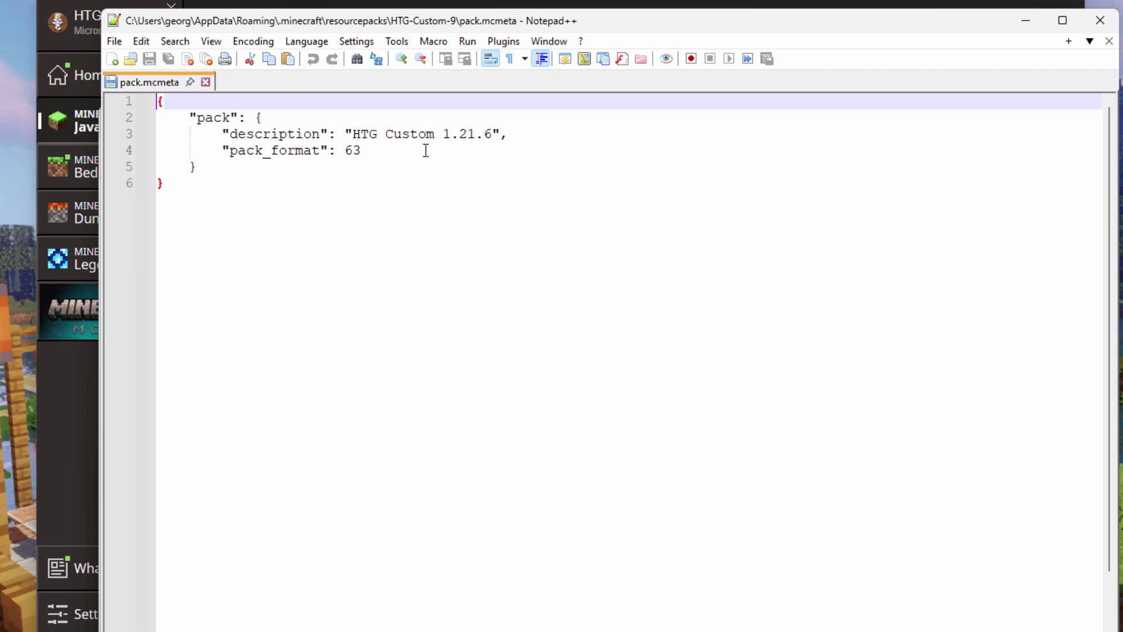
{"action": "left_click", "coordinate": [493, 136]}
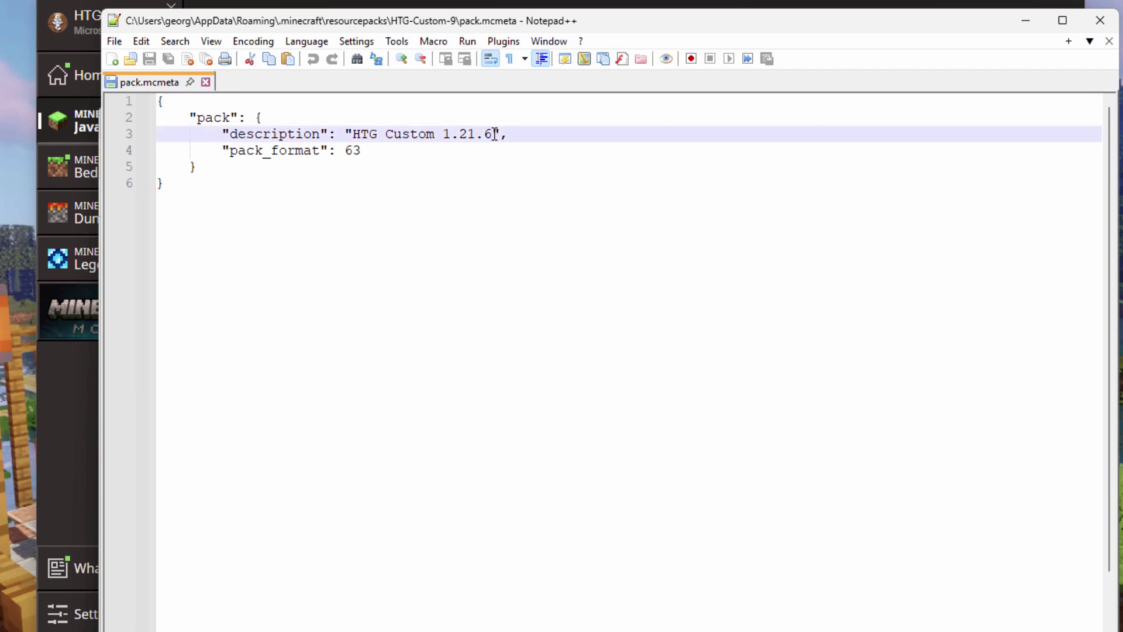
{"action": "key", "text": "BackSpace"}
{"action": "type", "text": "7"}
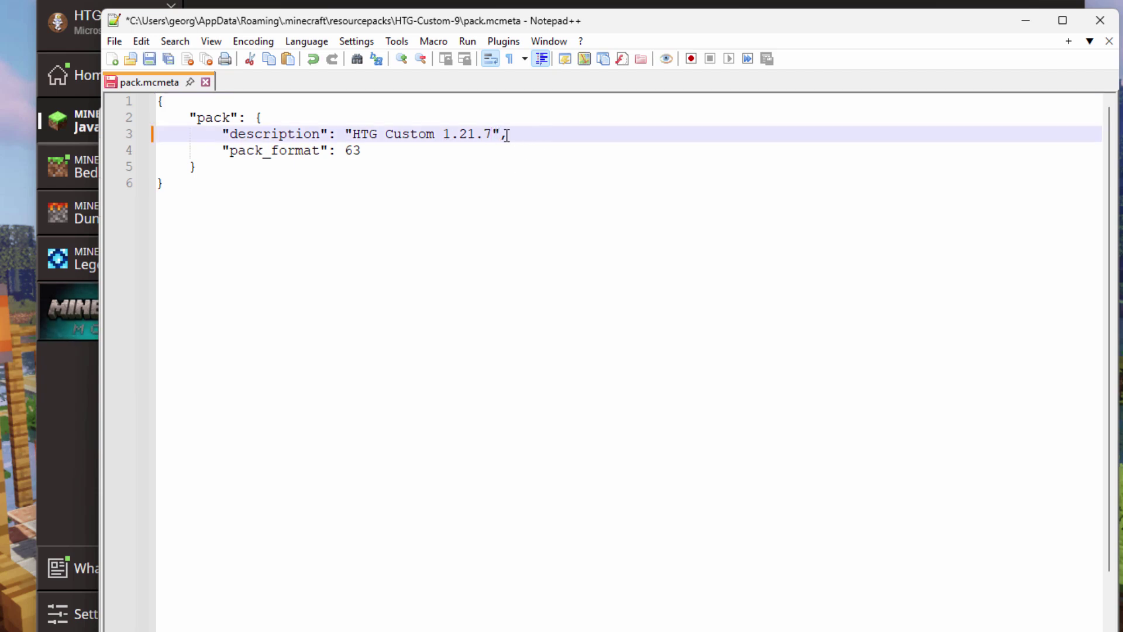
{"action": "key", "text": "Down"}
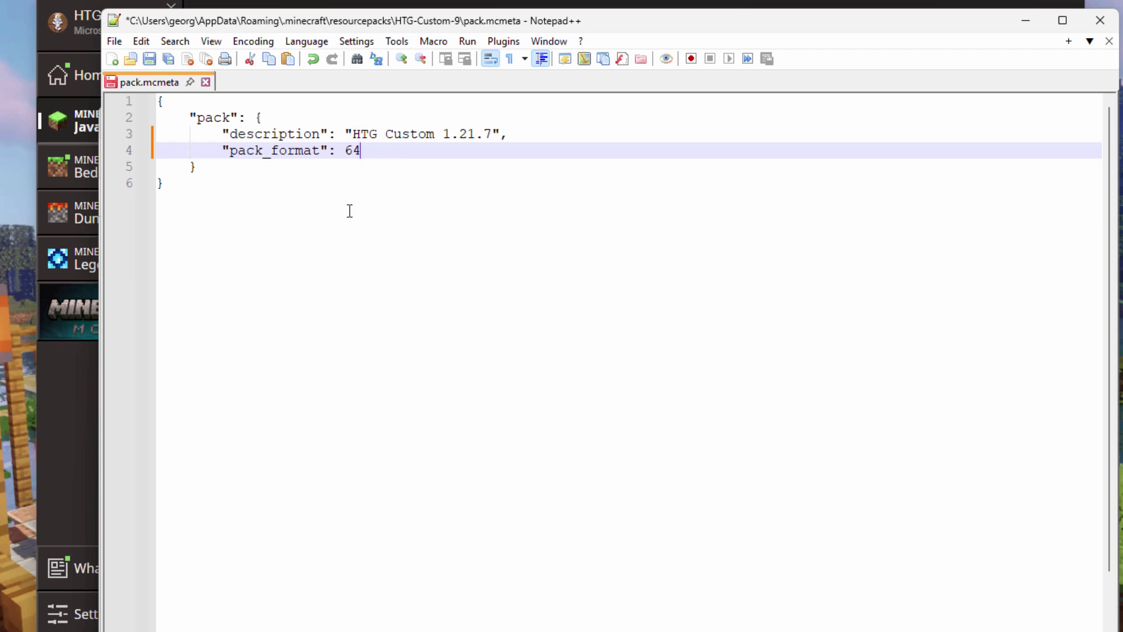
{"action": "left_click", "coordinate": [150, 59]}
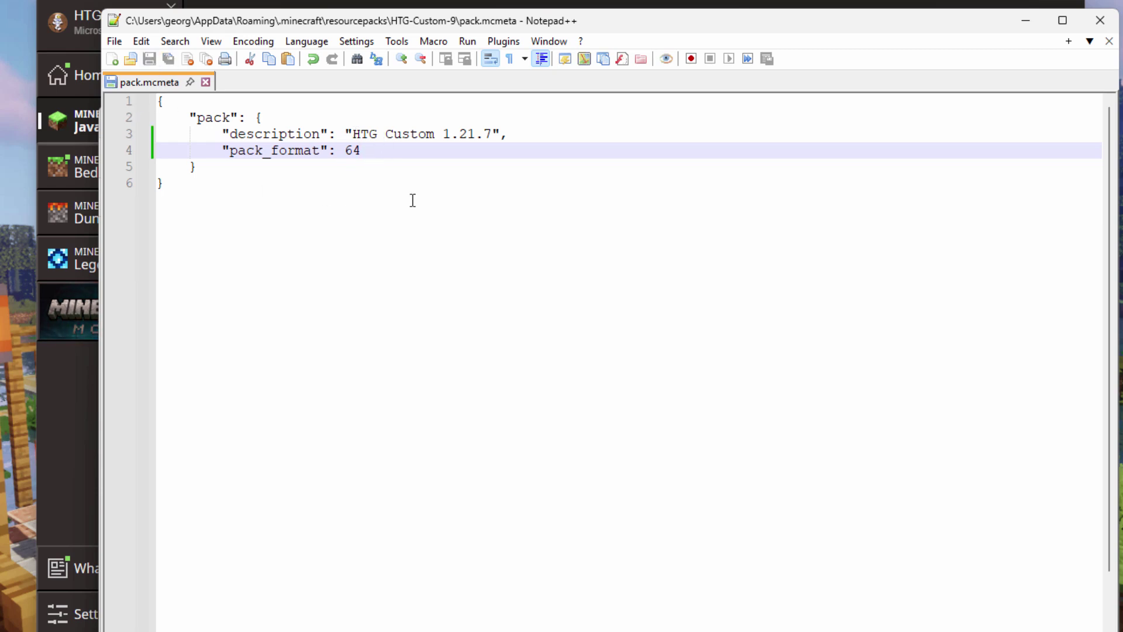
Step: Close Notepad++ and File Explorer, then launch the Latest release 1.21.7 from the launcher
{"action": "left_click", "coordinate": [1098, 19]}
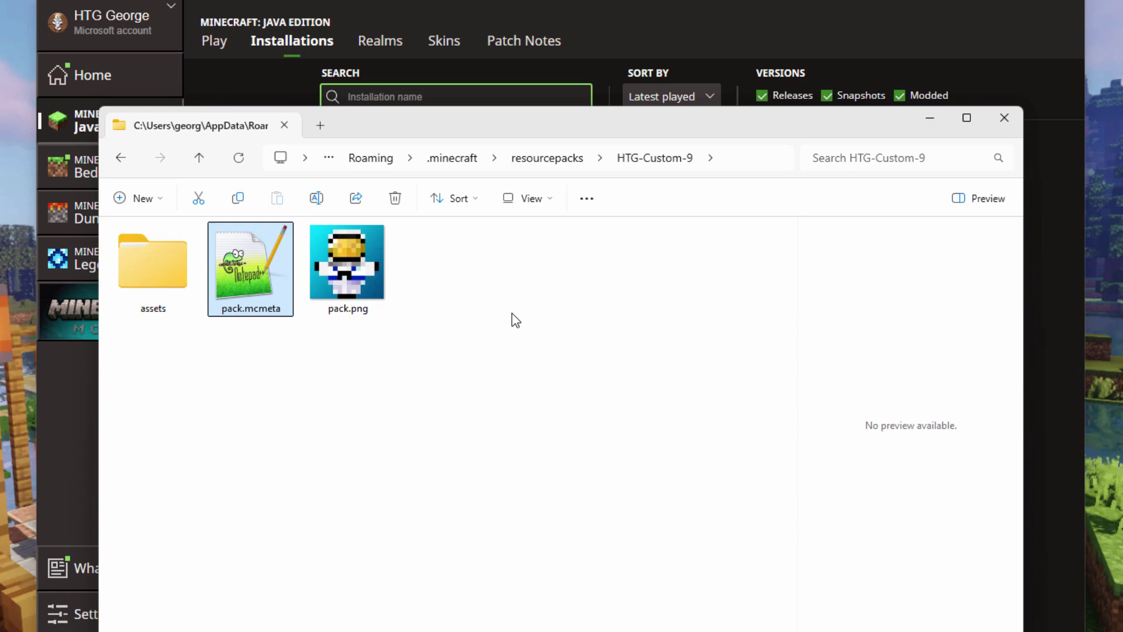
{"action": "left_click", "coordinate": [1002, 120]}
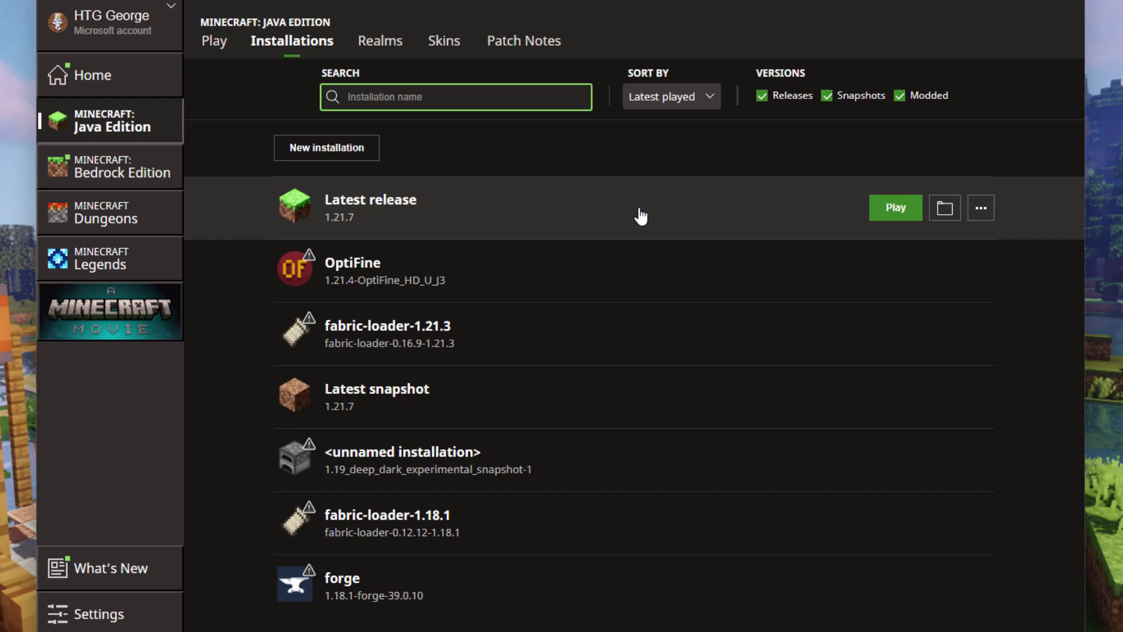
{"action": "left_click", "coordinate": [896, 209]}
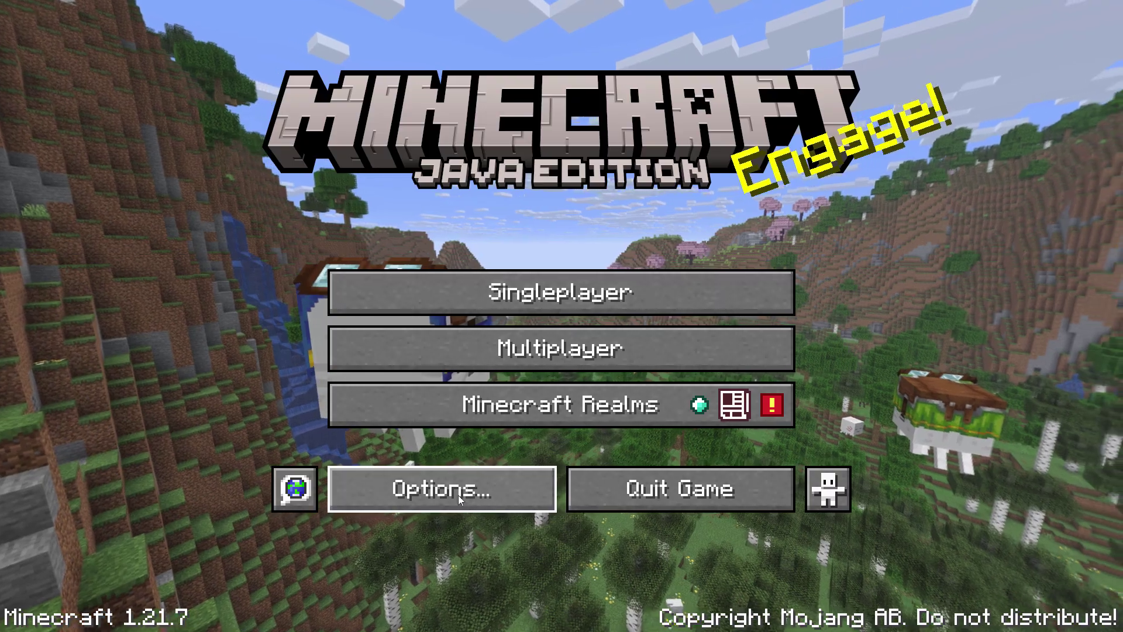
Step: Move HTG-Custom-9 into the Selected resource packs and return to the title screen
{"action": "left_click", "coordinate": [450, 487]}
{"action": "left_click", "coordinate": [442, 404]}
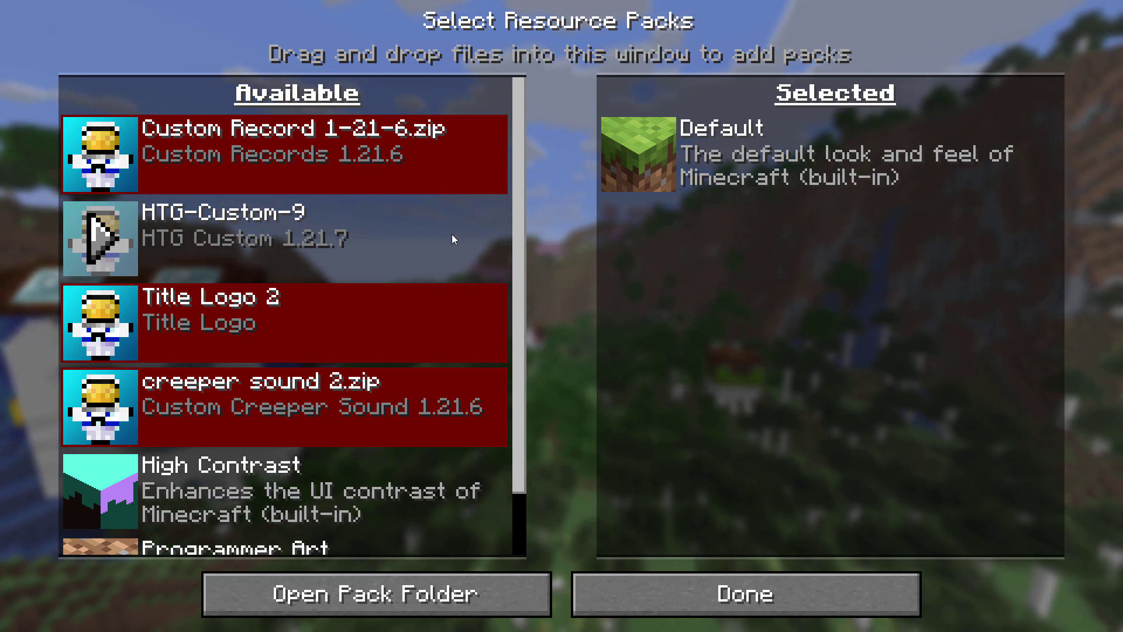
{"action": "left_click", "coordinate": [101, 238]}
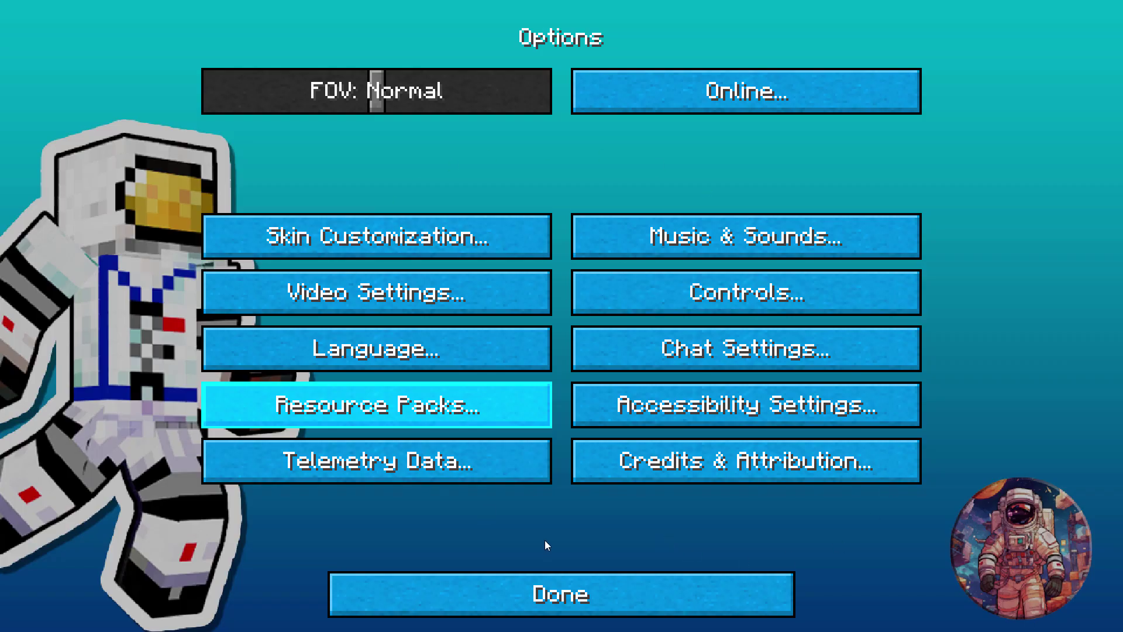
{"action": "left_click", "coordinate": [574, 584]}
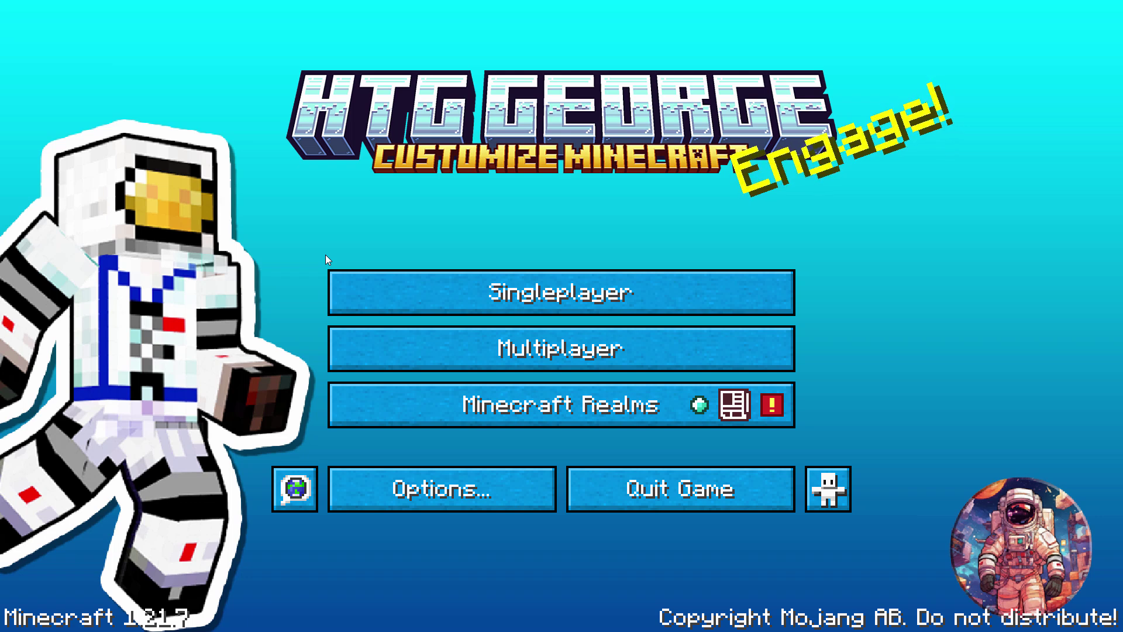
Step: Quit the game and open the resourcepacks folder from the launcher's installation folder
{"action": "left_click", "coordinate": [646, 476]}
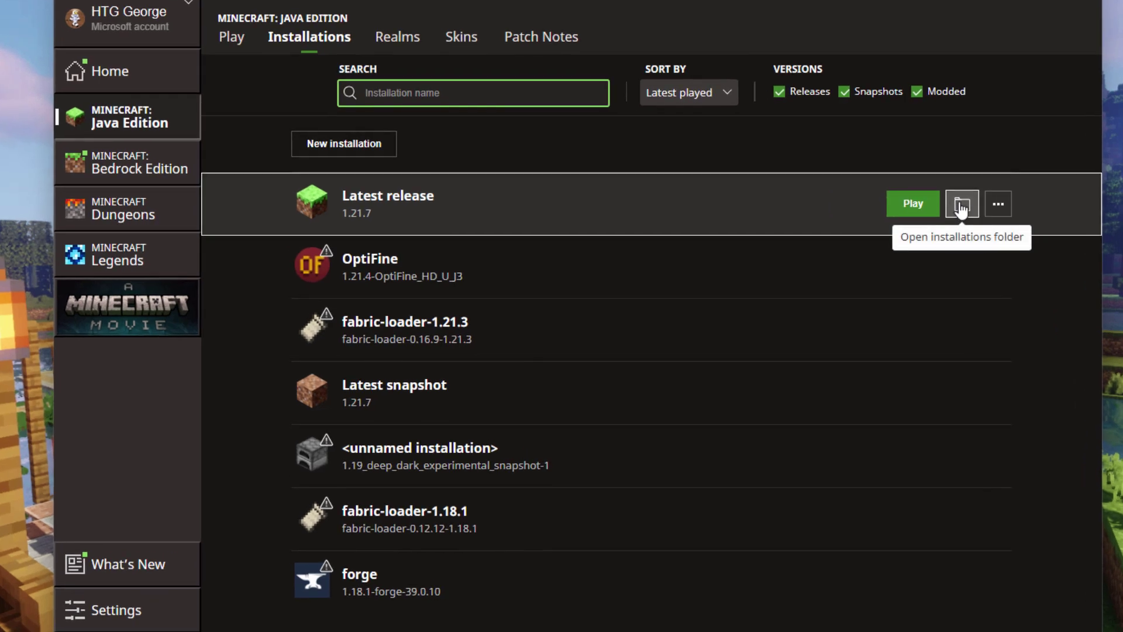
{"action": "left_click", "coordinate": [854, 238]}
{"action": "scroll", "coordinate": [316, 385], "scroll_direction": "down", "scroll_amount": 1}
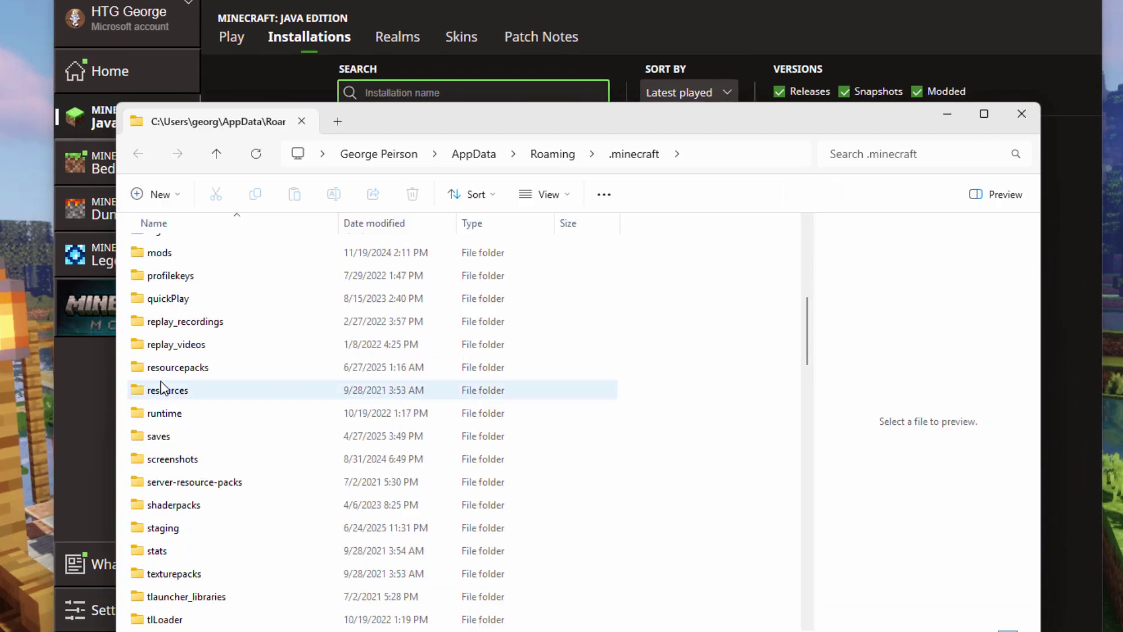
{"action": "double_click", "coordinate": [137, 367]}
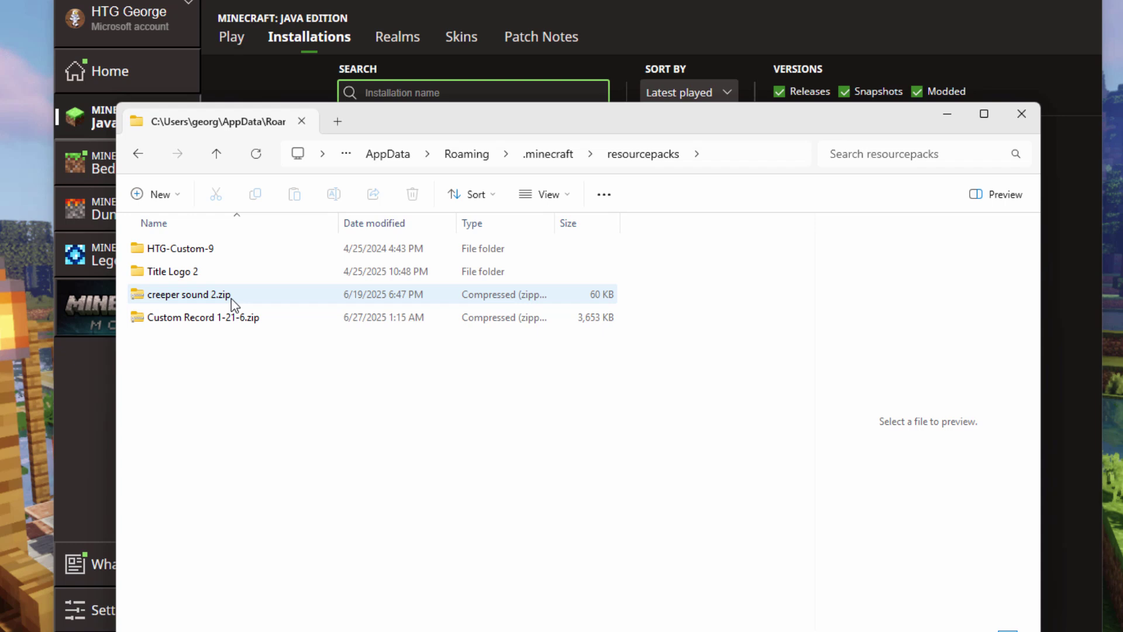
Step: Extract creeper sound 2.zip with Extract All into a creeper sound 2 folder
{"action": "left_click", "coordinate": [192, 298]}
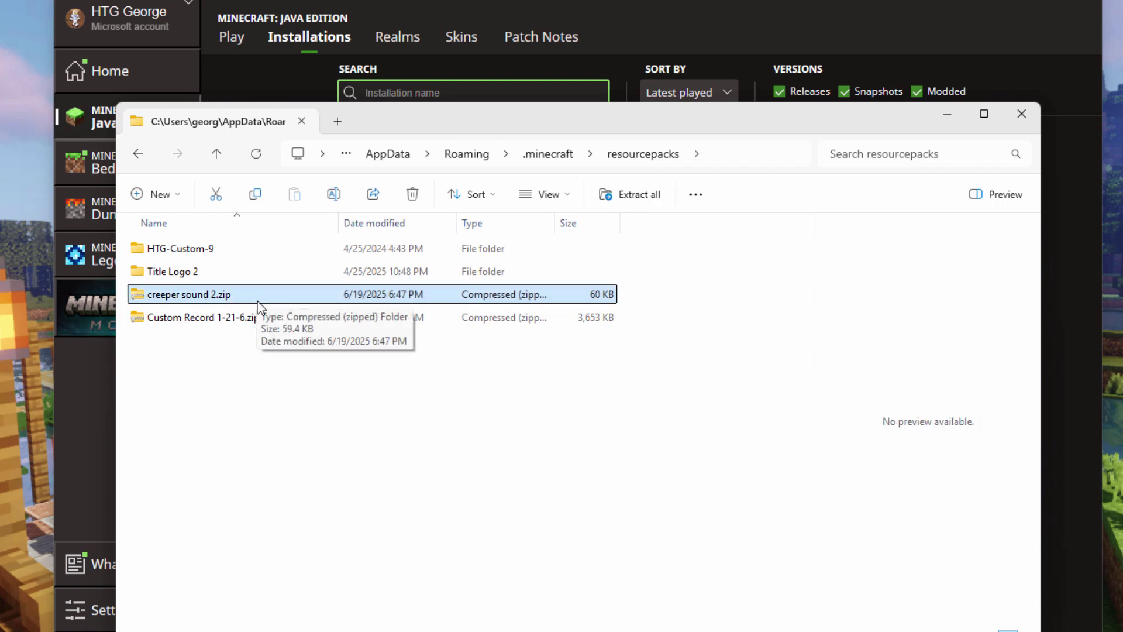
{"action": "right_click", "coordinate": [227, 301]}
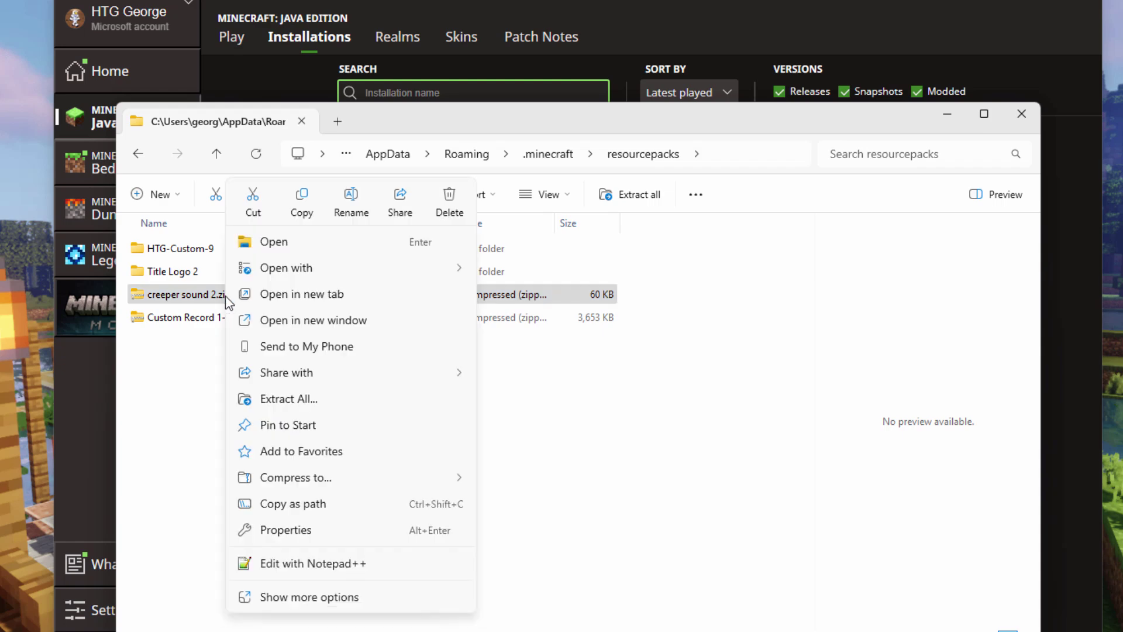
{"action": "left_click", "coordinate": [279, 400]}
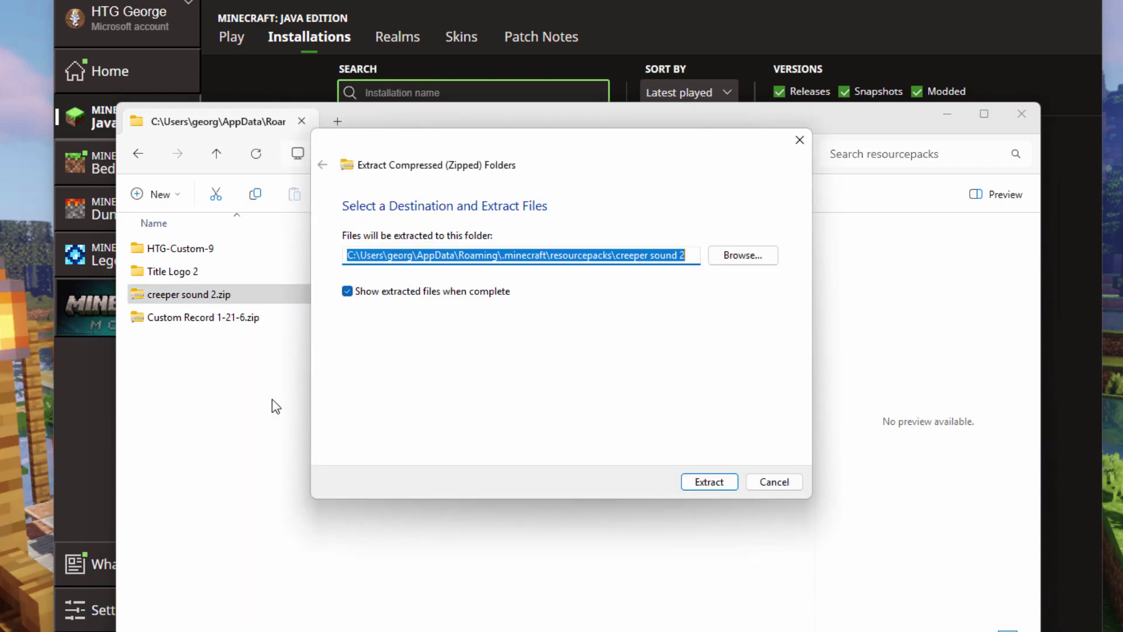
{"action": "left_click", "coordinate": [715, 482]}
{"action": "left_click", "coordinate": [594, 157]}
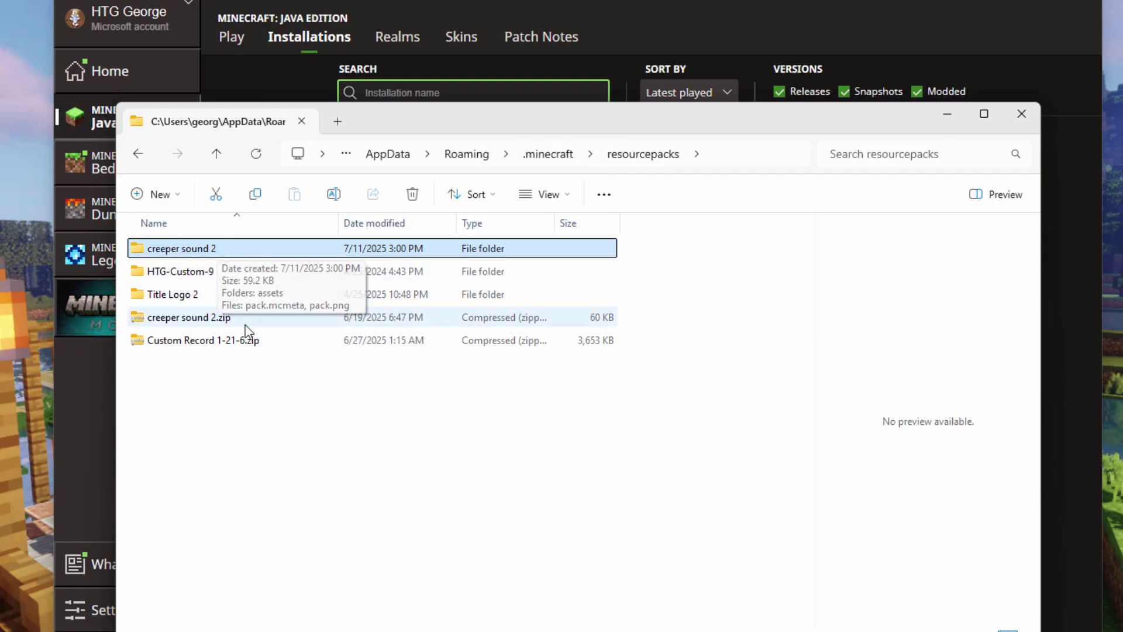
{"action": "left_click", "coordinate": [206, 323]}
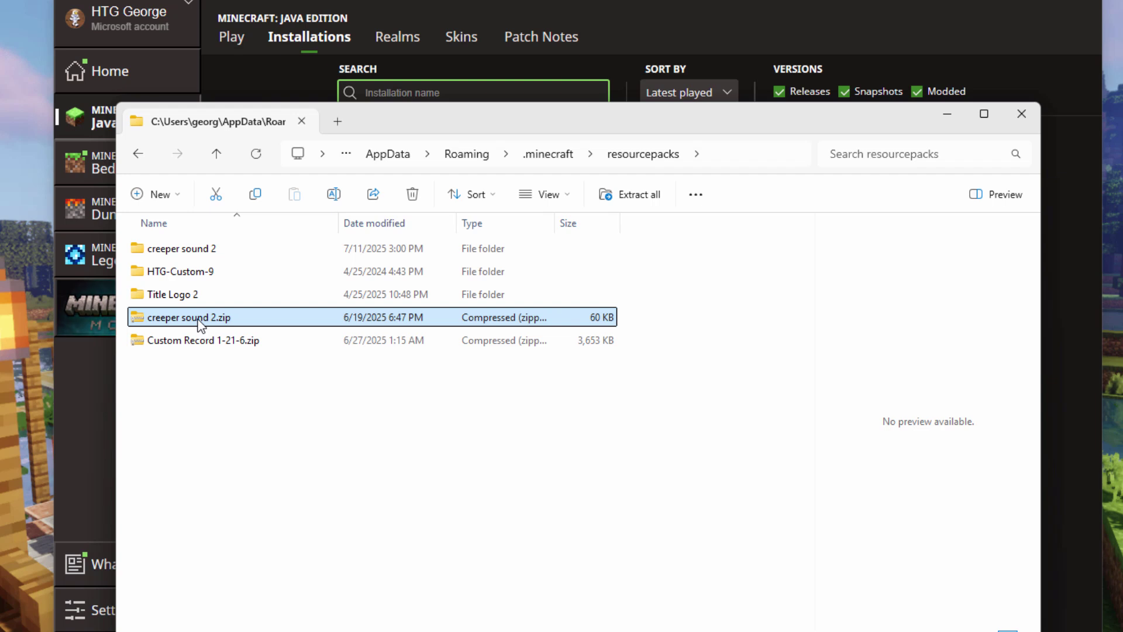
{"action": "left_click", "coordinate": [175, 249]}
Step: Open the creeper sound 2 folder and show its files as large icons
{"action": "double_click", "coordinate": [174, 250]}
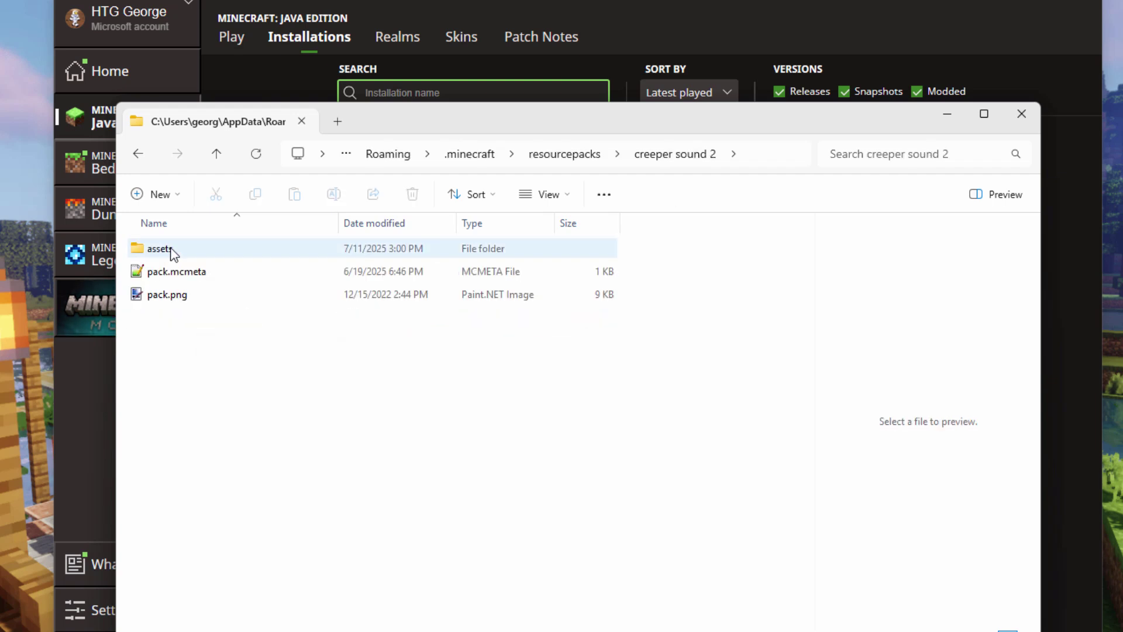
{"action": "left_click", "coordinate": [157, 275]}
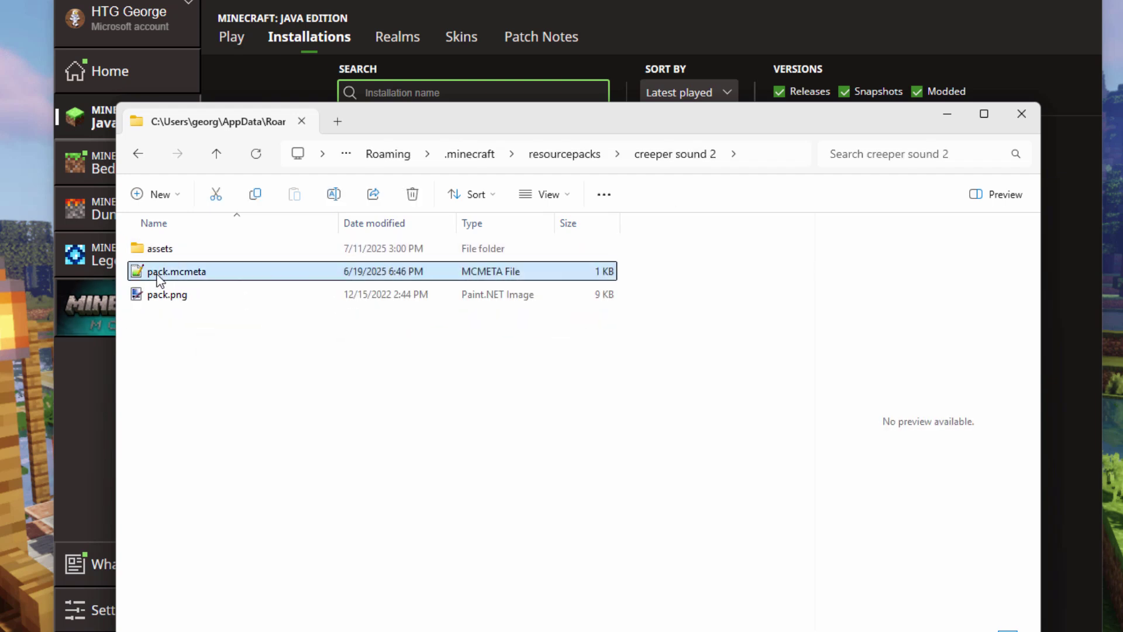
{"action": "left_click", "coordinate": [563, 193]}
{"action": "left_click", "coordinate": [579, 258]}
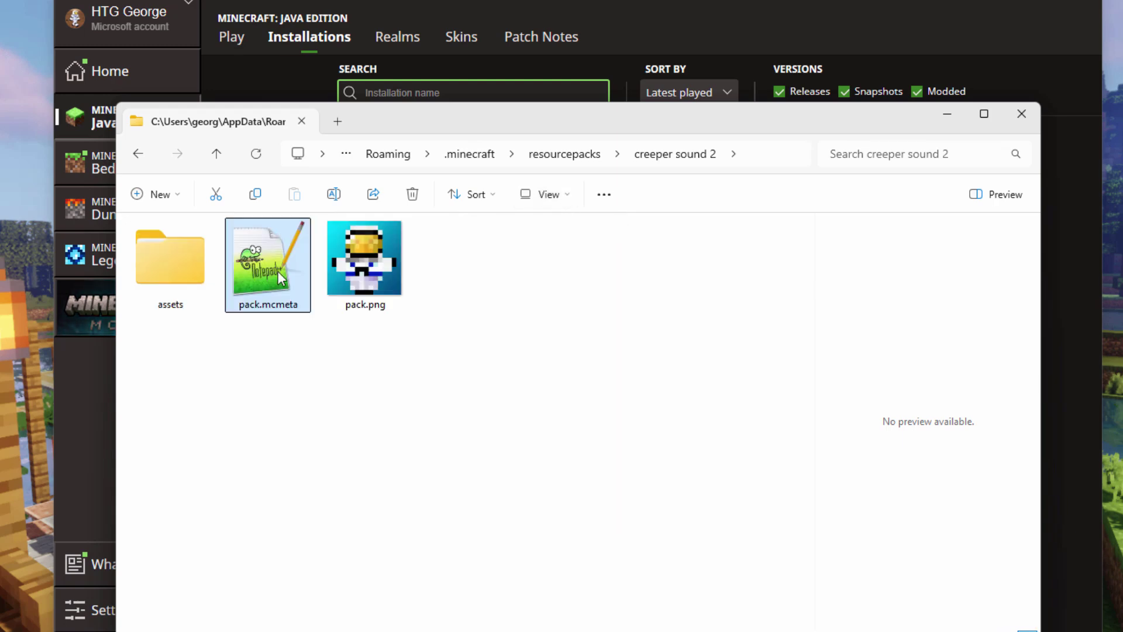
Step: Change pack.mcmeta's description to 1.21.7 and pack_format to 64, save, and close Notepad++
{"action": "double_click", "coordinate": [279, 269]}
{"action": "left_click", "coordinate": [593, 130]}
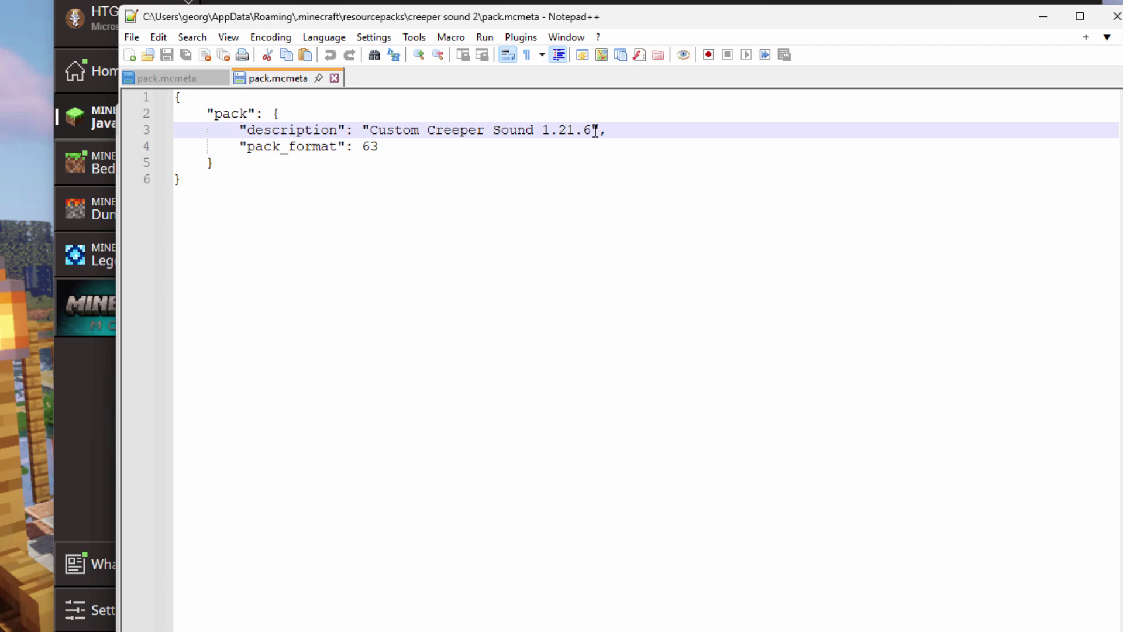
{"action": "key", "text": "BackSpace"}
{"action": "type", "text": "7"}
{"action": "left_click", "coordinate": [395, 145]}
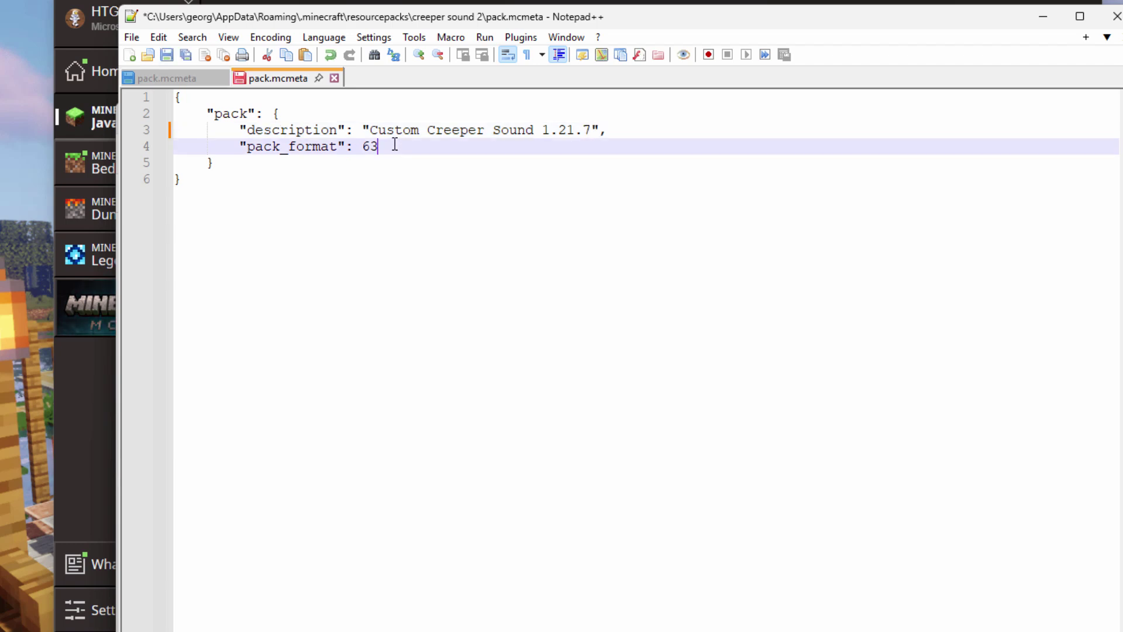
{"action": "type", "text": "4"}
{"action": "left_click", "coordinate": [393, 177]}
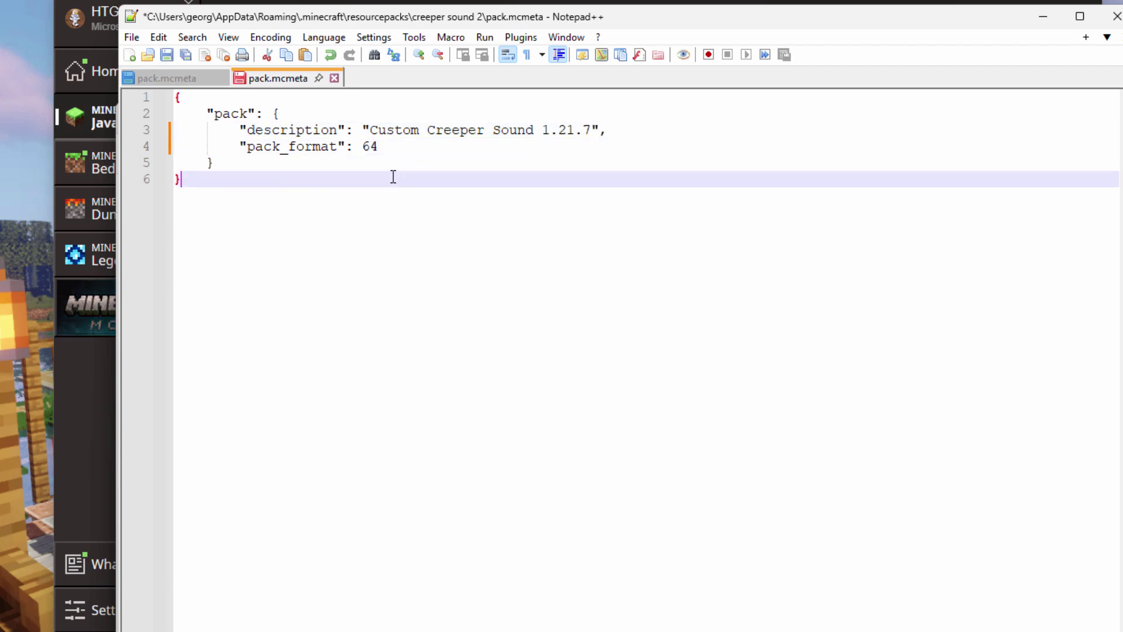
{"action": "left_click", "coordinate": [167, 56]}
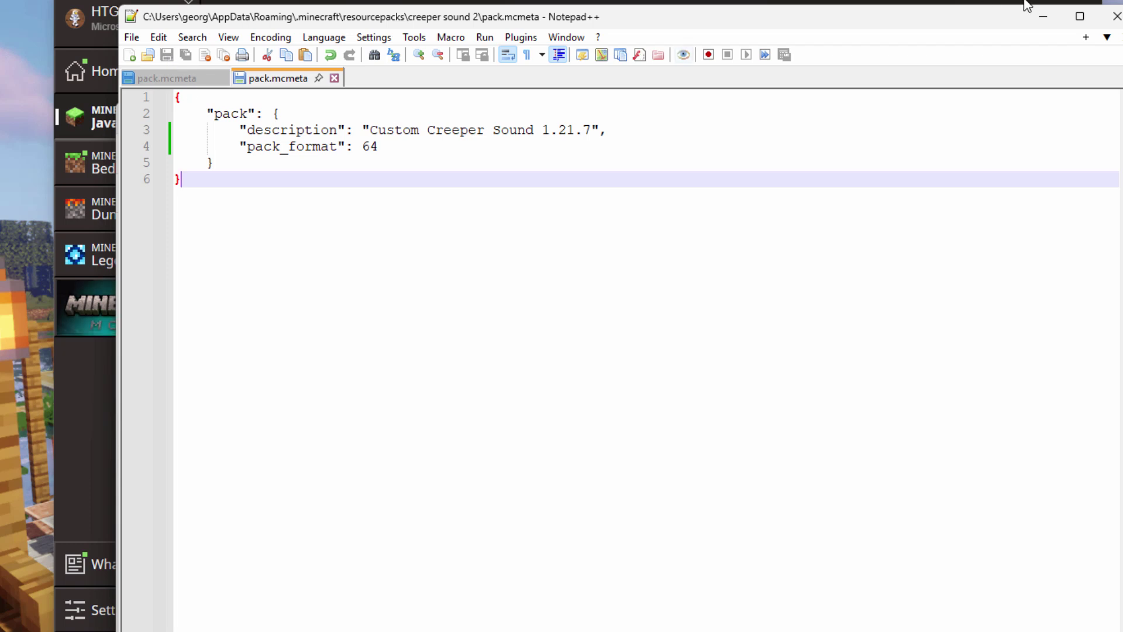
{"action": "left_click", "coordinate": [1114, 16]}
Step: Compress assets, pack.mcmeta and pack.png into a ZIP named creeper sound 3
{"action": "left_click", "coordinate": [567, 157]}
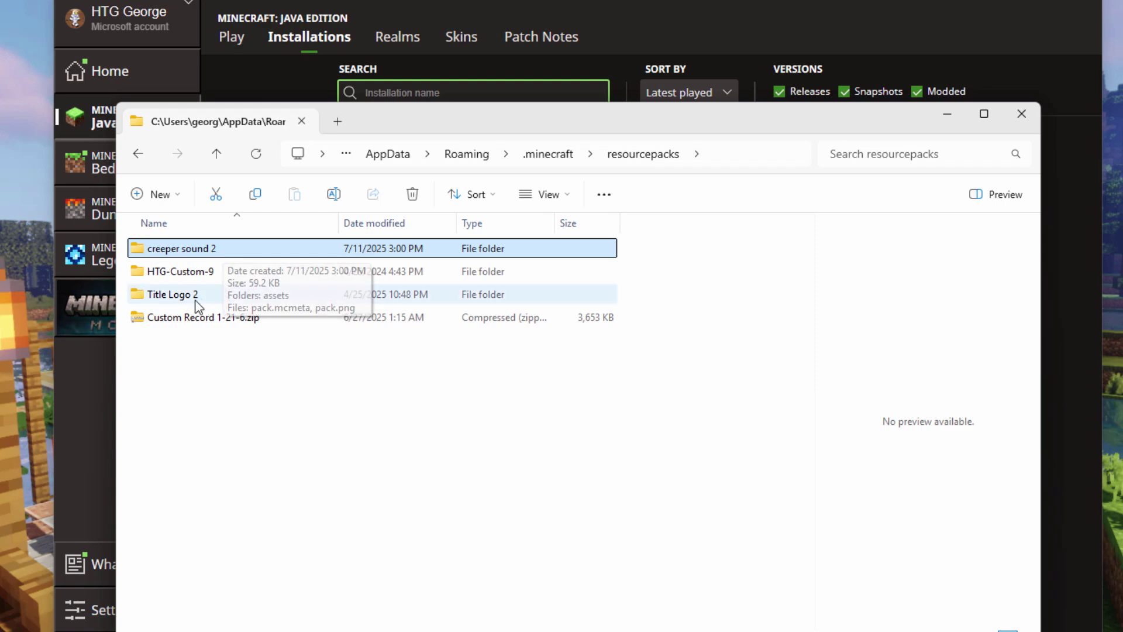
{"action": "double_click", "coordinate": [140, 251]}
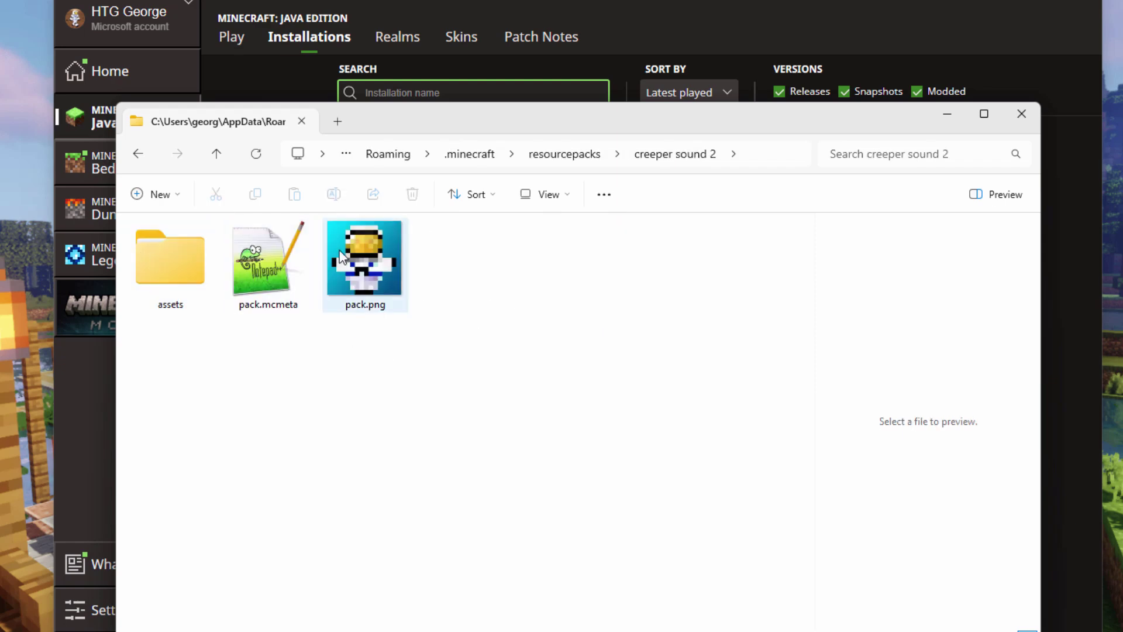
{"action": "left_click_drag", "start_coordinate": [442, 367], "coordinate": [176, 257]}
{"action": "right_click", "coordinate": [264, 284]}
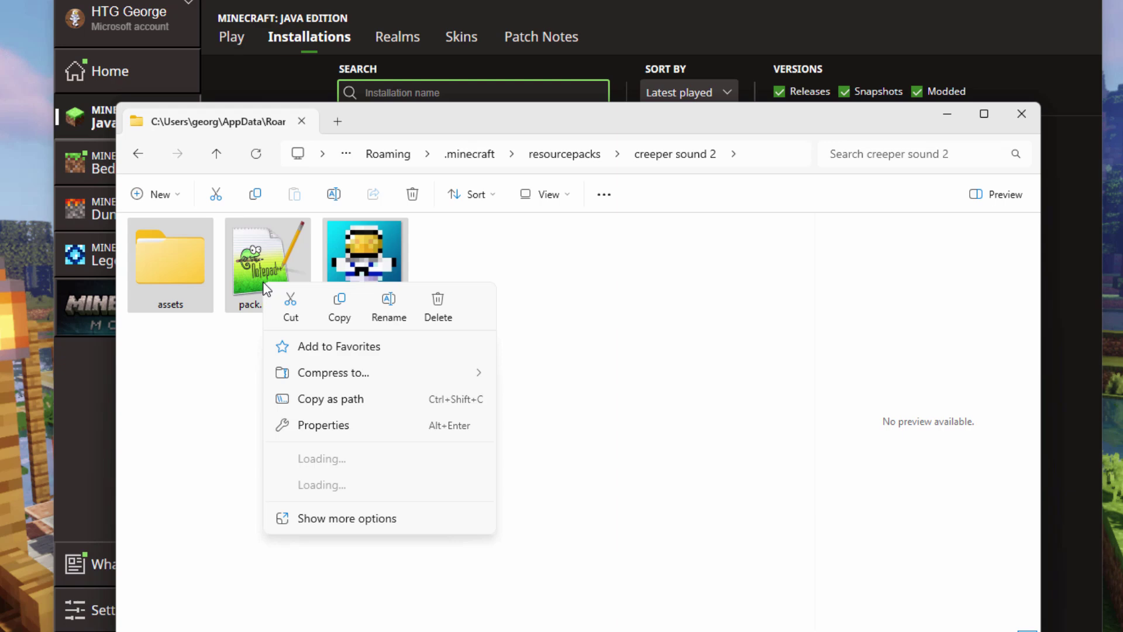
{"action": "mouse_move", "coordinate": [361, 382]}
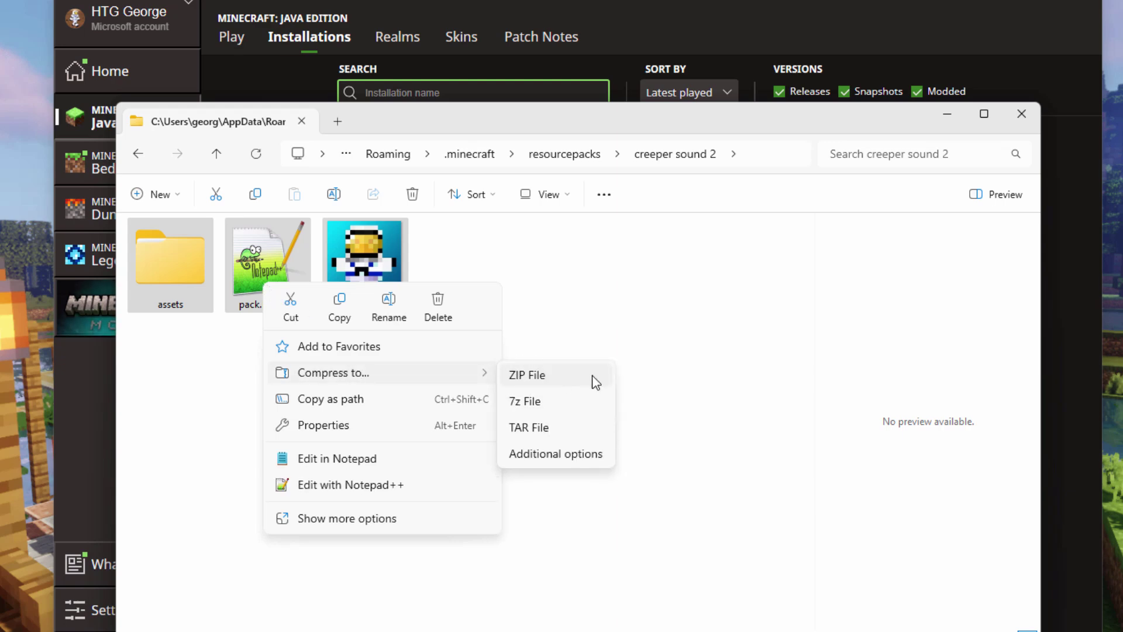
{"action": "left_click", "coordinate": [534, 376]}
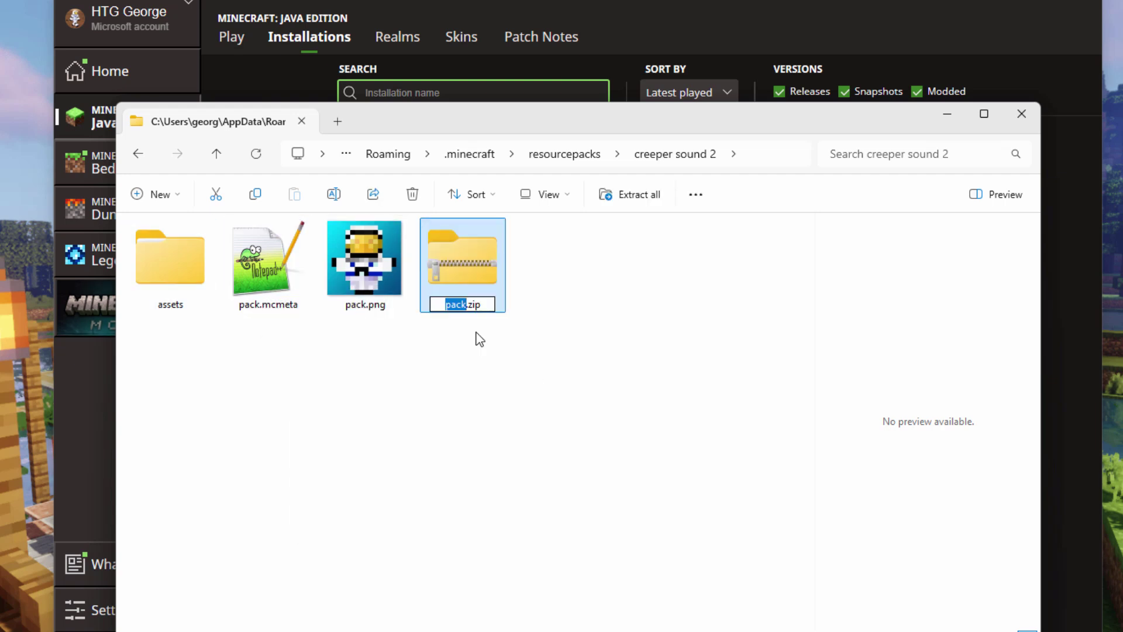
{"action": "type", "text": "creeper"}
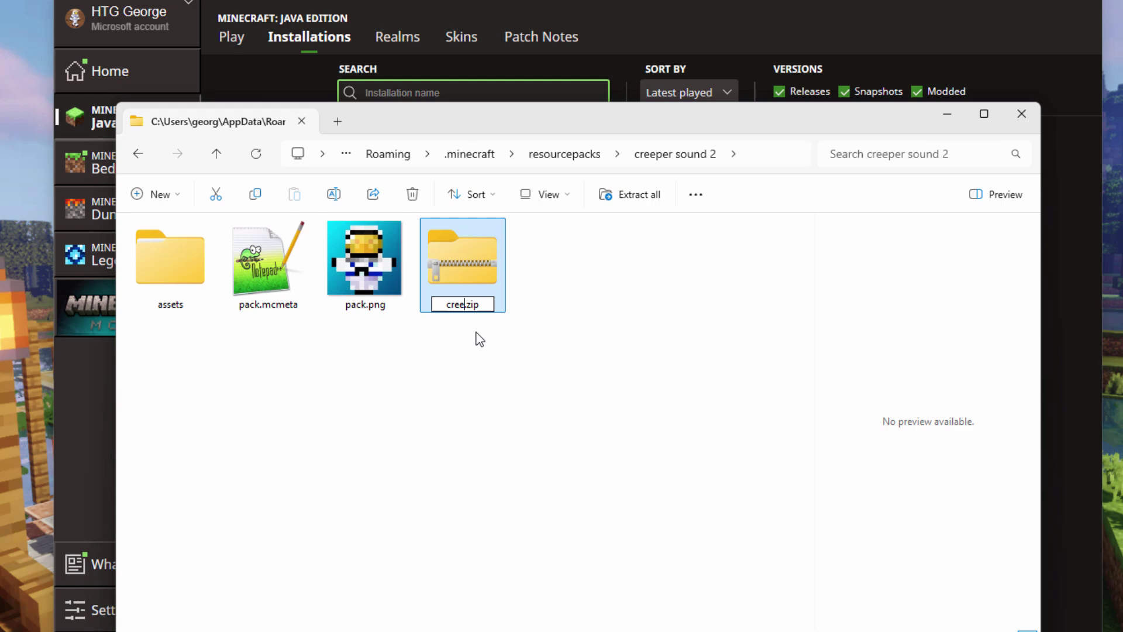
{"action": "type", "text": " sound "}
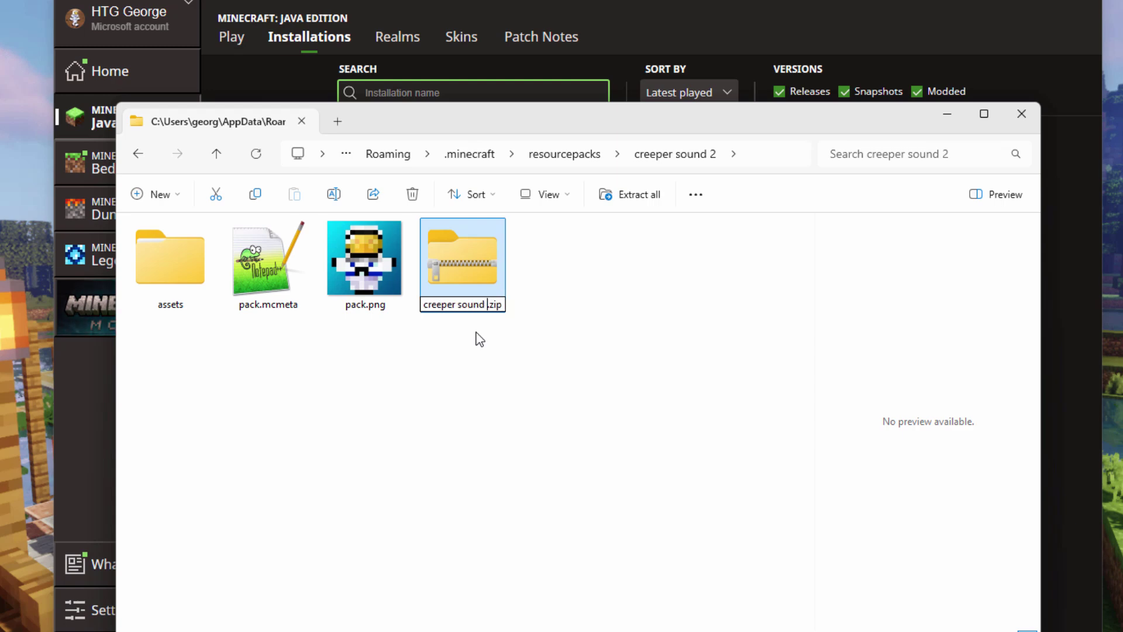
{"action": "type", "text": "3"}
{"action": "left_click", "coordinate": [565, 365]}
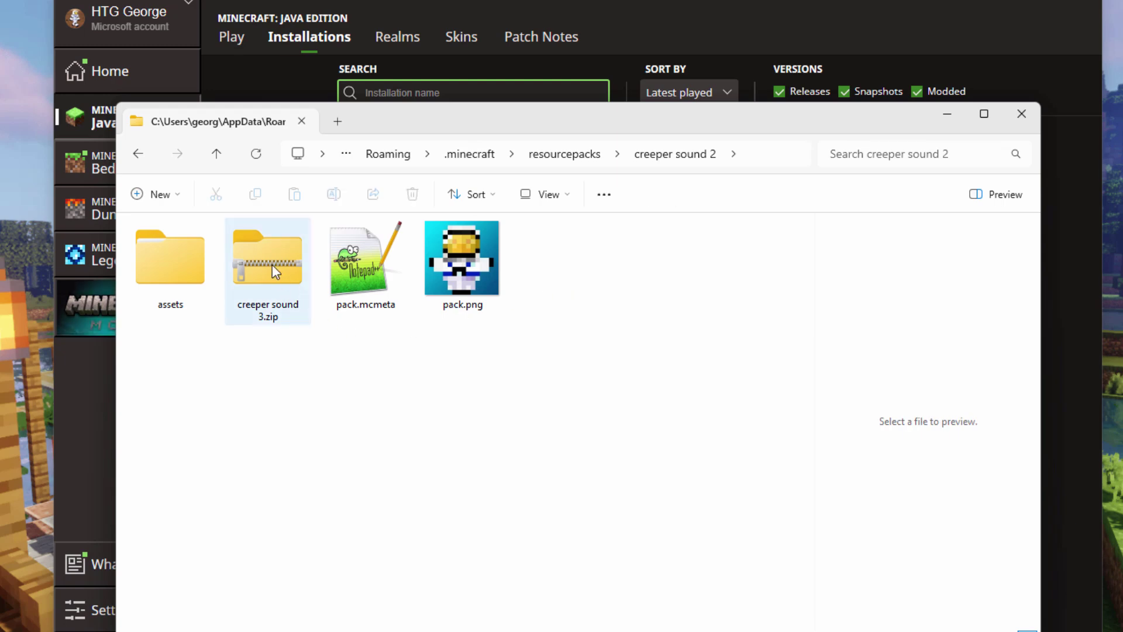
Step: Move creeper sound 3.zip up into resourcepacks and delete the creeper sound 2 folder
{"action": "mouse_move", "coordinate": [264, 267]}
{"action": "left_mouse_down"}
{"action": "mouse_move", "coordinate": [359, 281]}
{"action": "mouse_move", "coordinate": [556, 202]}
{"action": "mouse_move", "coordinate": [569, 156]}
{"action": "left_mouse_up"}
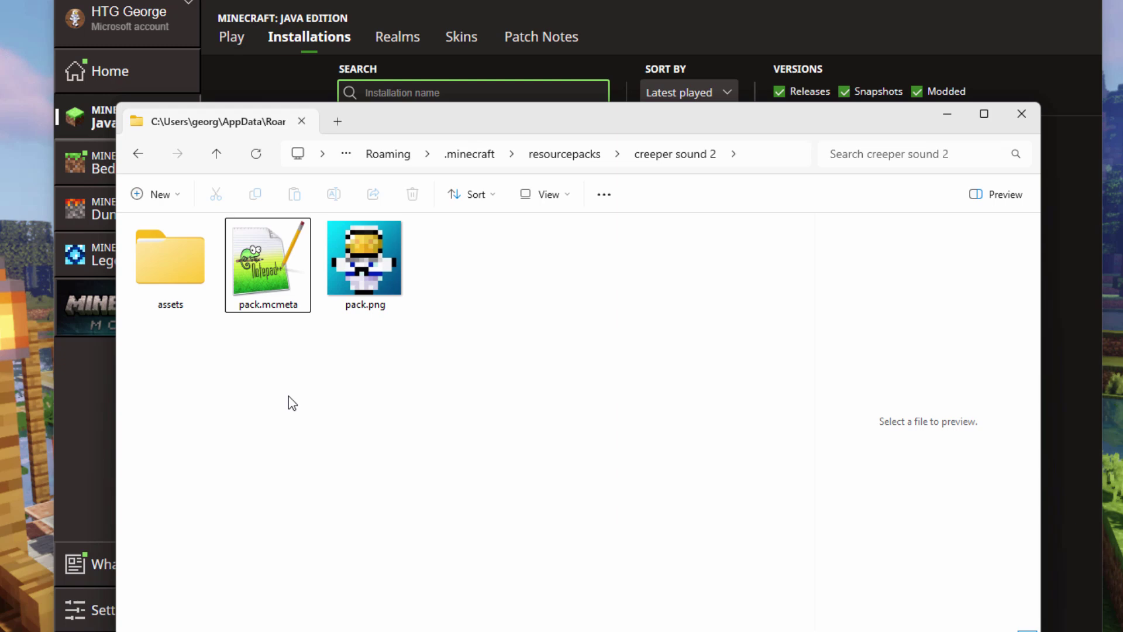
{"action": "left_click", "coordinate": [565, 157]}
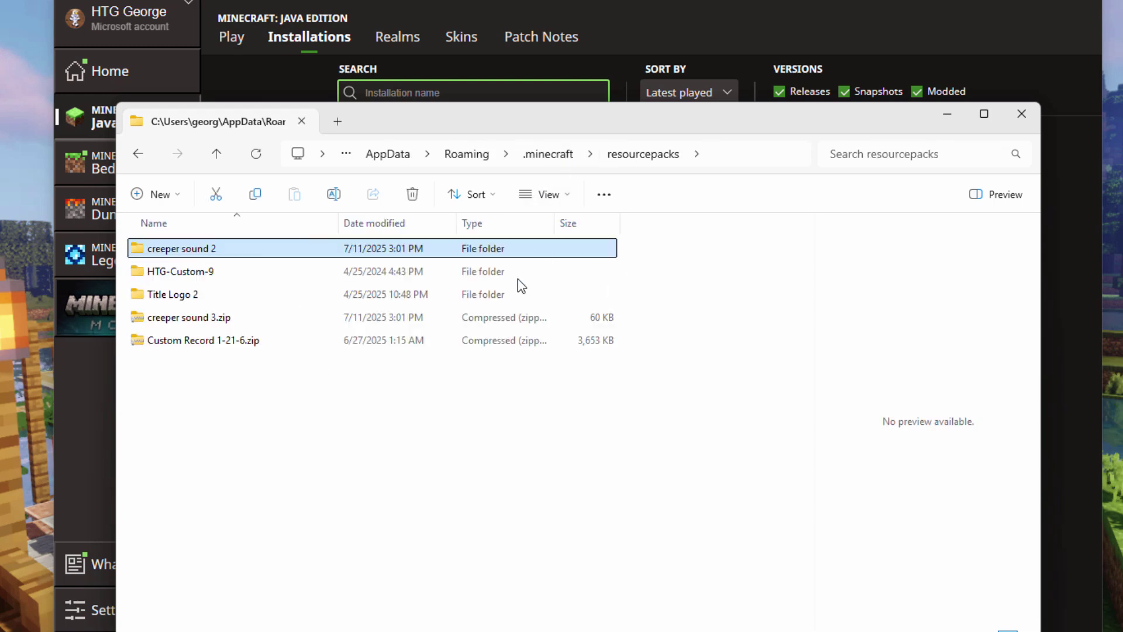
{"action": "left_click", "coordinate": [244, 316]}
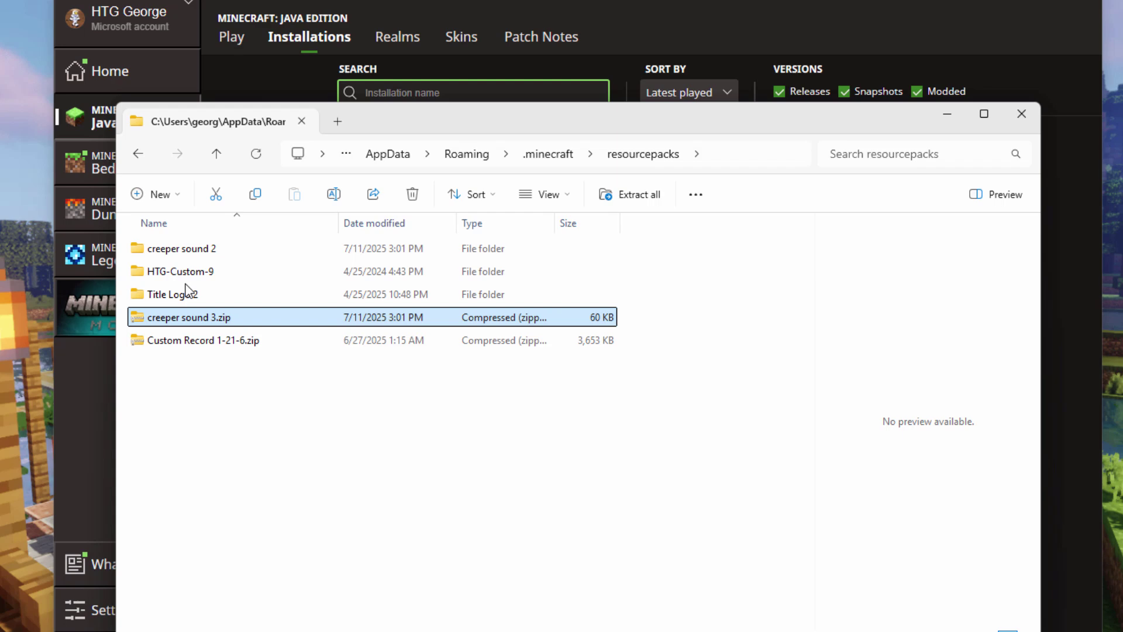
{"action": "left_click", "coordinate": [180, 251]}
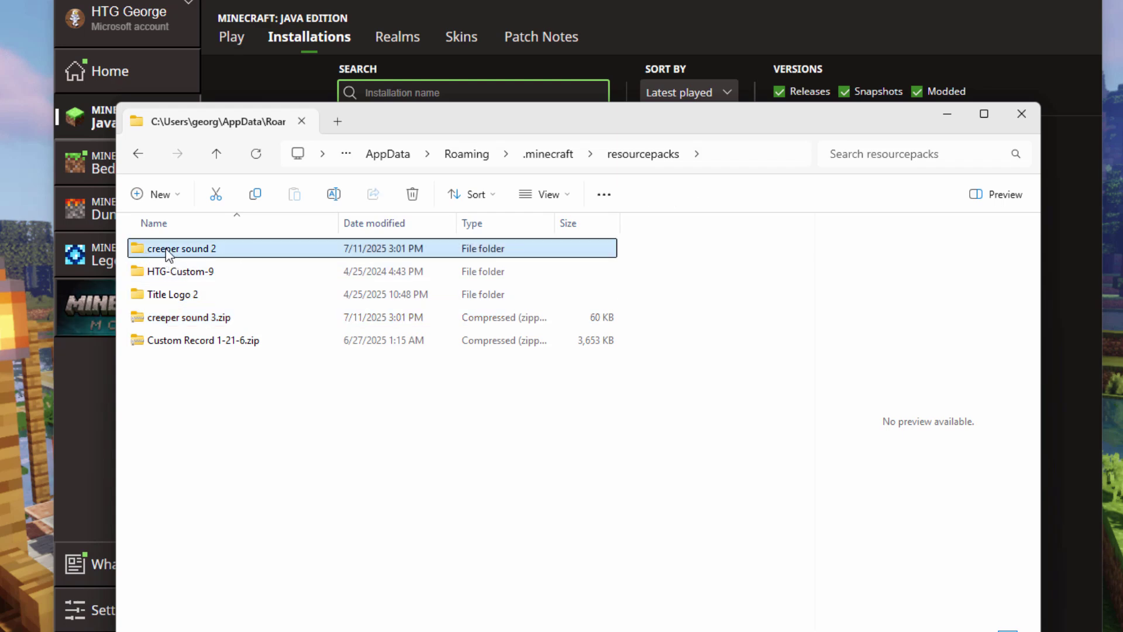
{"action": "key", "text": "Delete"}
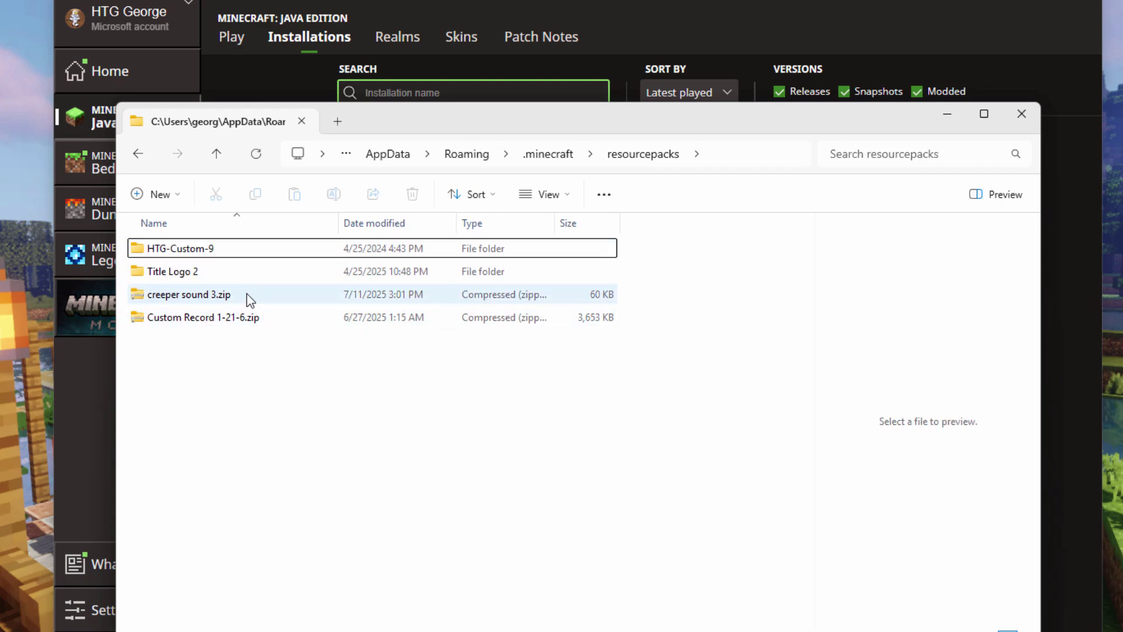
Step: Close File Explorer, launch 1.21.7, and view the list under Options > Resource Packs
{"action": "left_click", "coordinate": [1021, 113]}
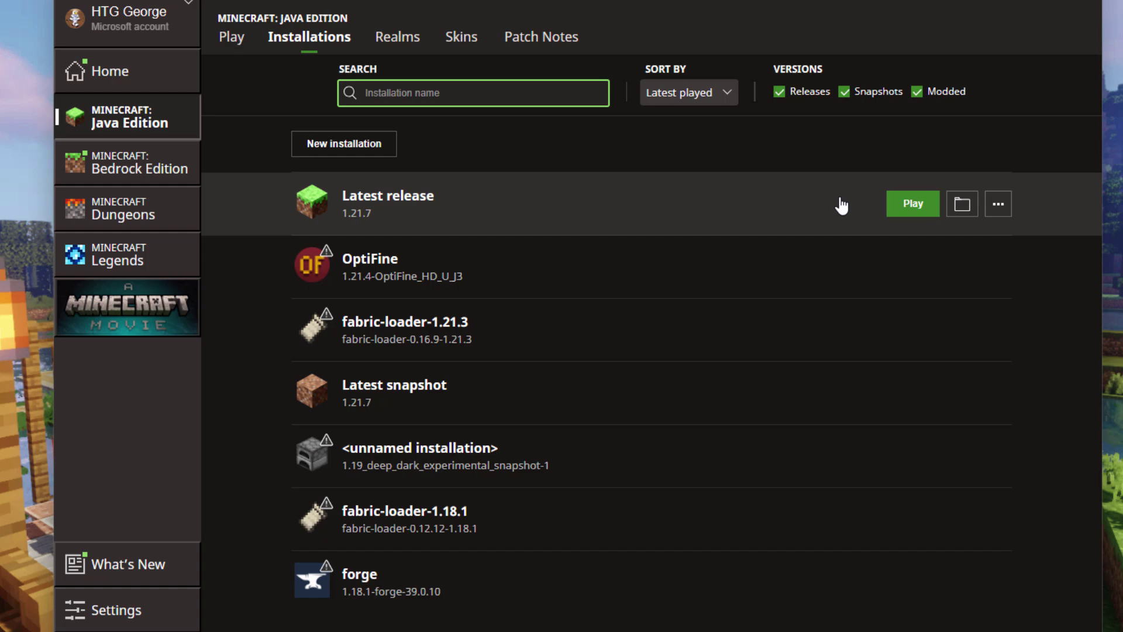
{"action": "left_click", "coordinate": [912, 210]}
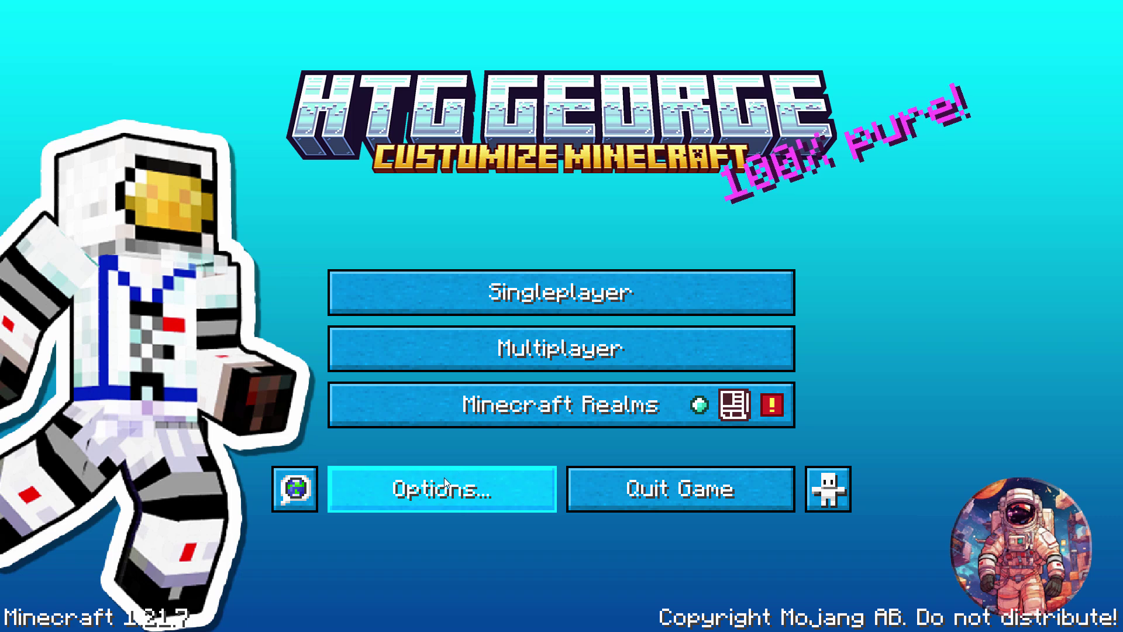
{"action": "left_click", "coordinate": [444, 477]}
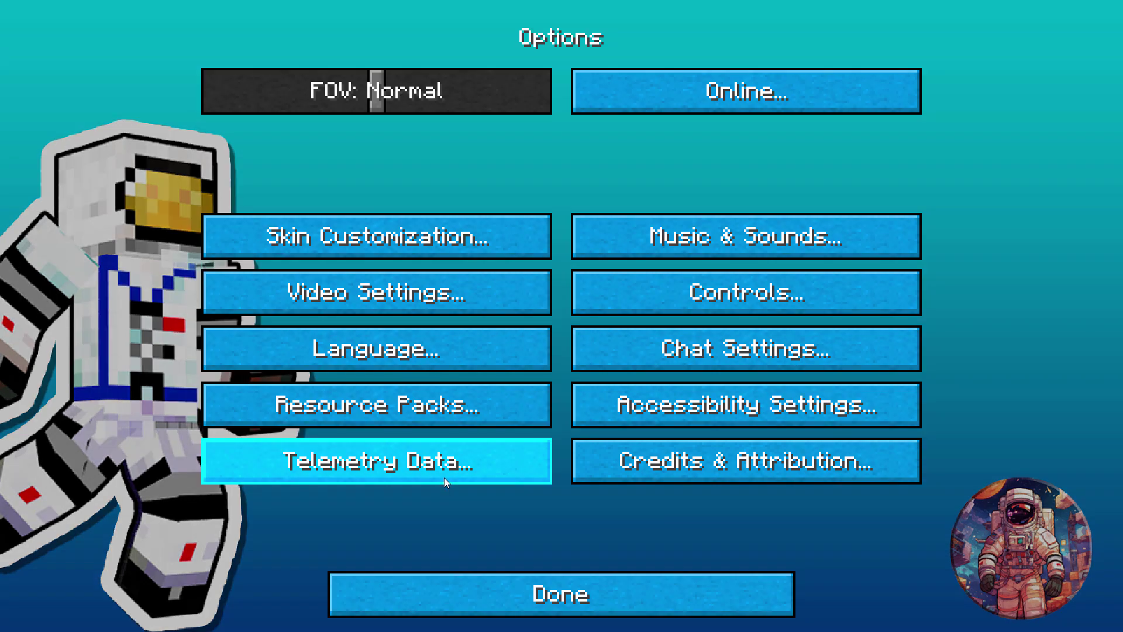
{"action": "left_click", "coordinate": [427, 408]}
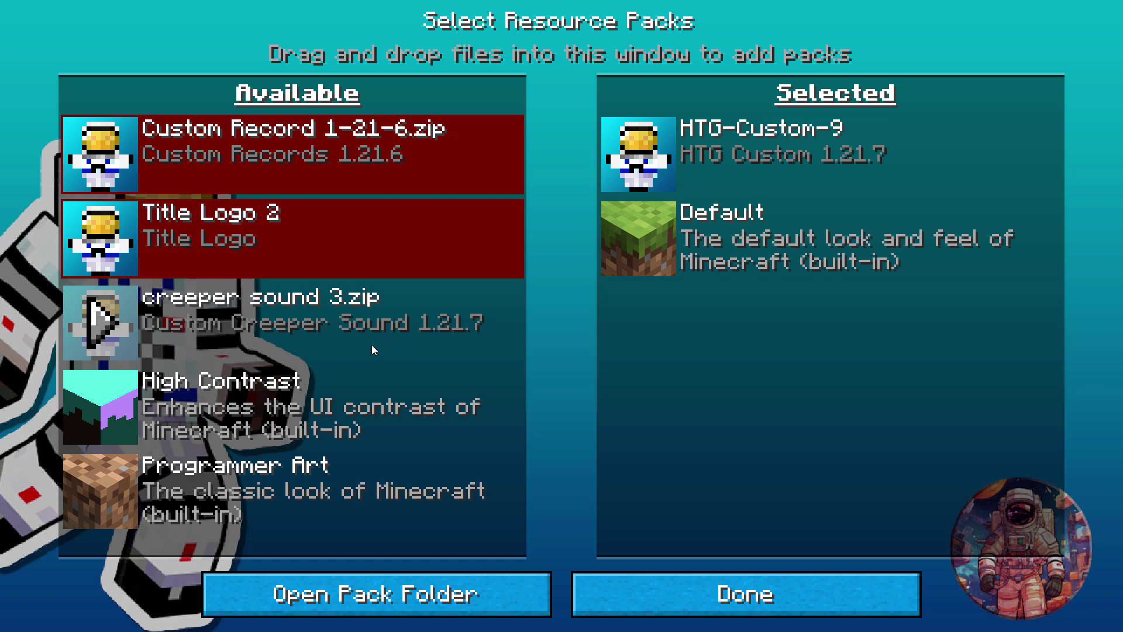
Step: Exit to the title menu, enter the world, and insert the music disc into the jukebox
{"action": "left_click", "coordinate": [726, 575]}
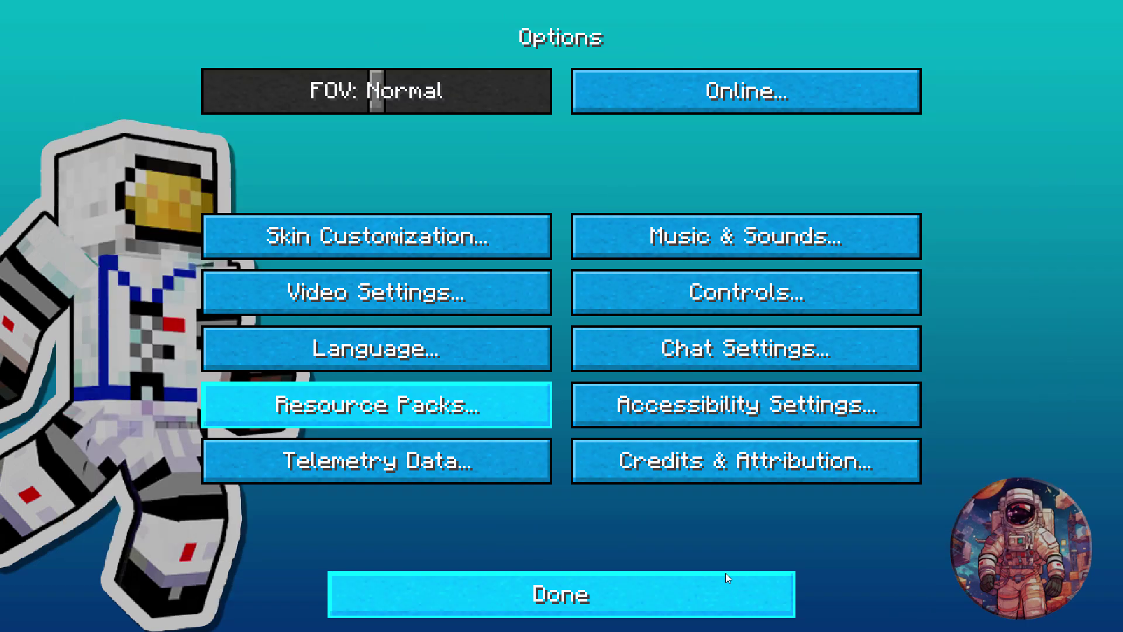
{"action": "left_click", "coordinate": [585, 588]}
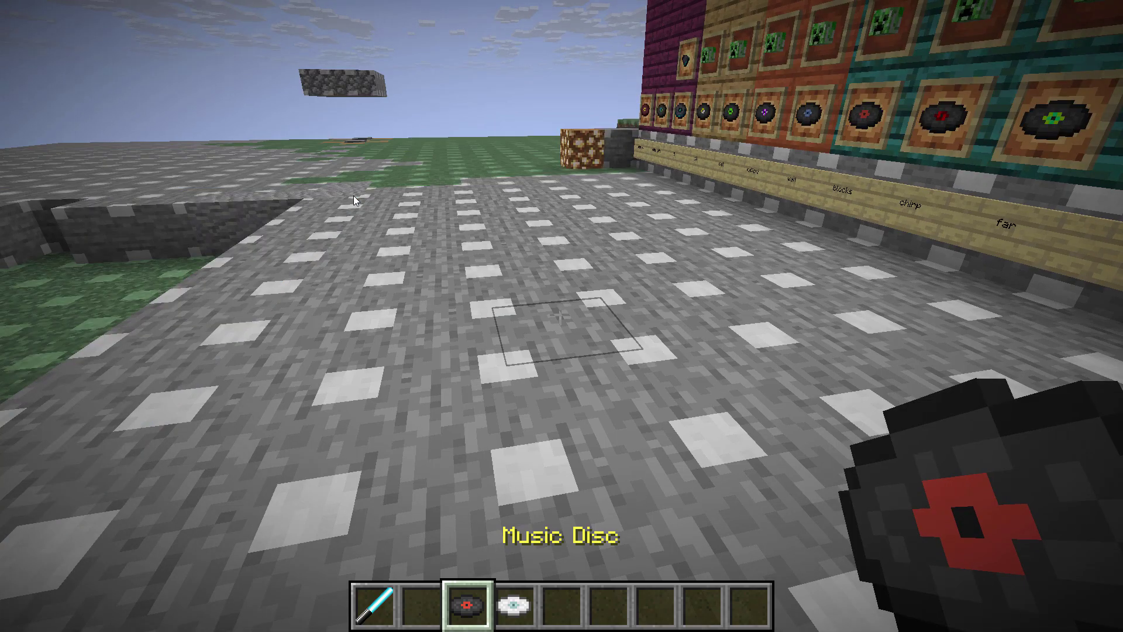
{"action": "key", "text": "w"}
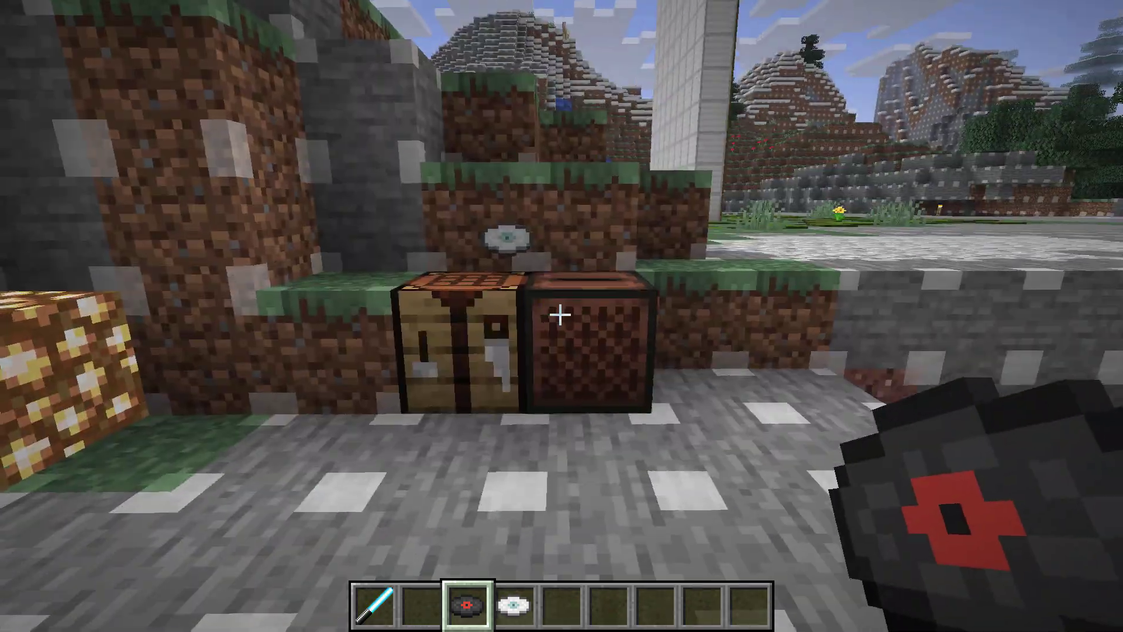
{"action": "right_click", "coordinate": [561, 315]}
{"action": "key", "text": "w"}
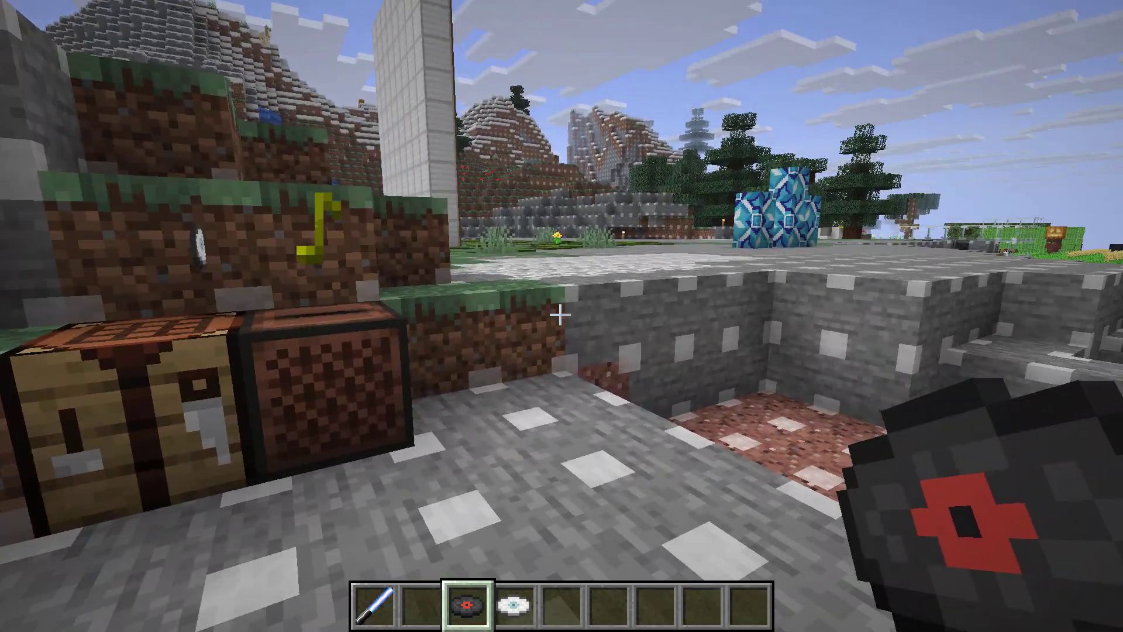
{"action": "key", "text": "w"}
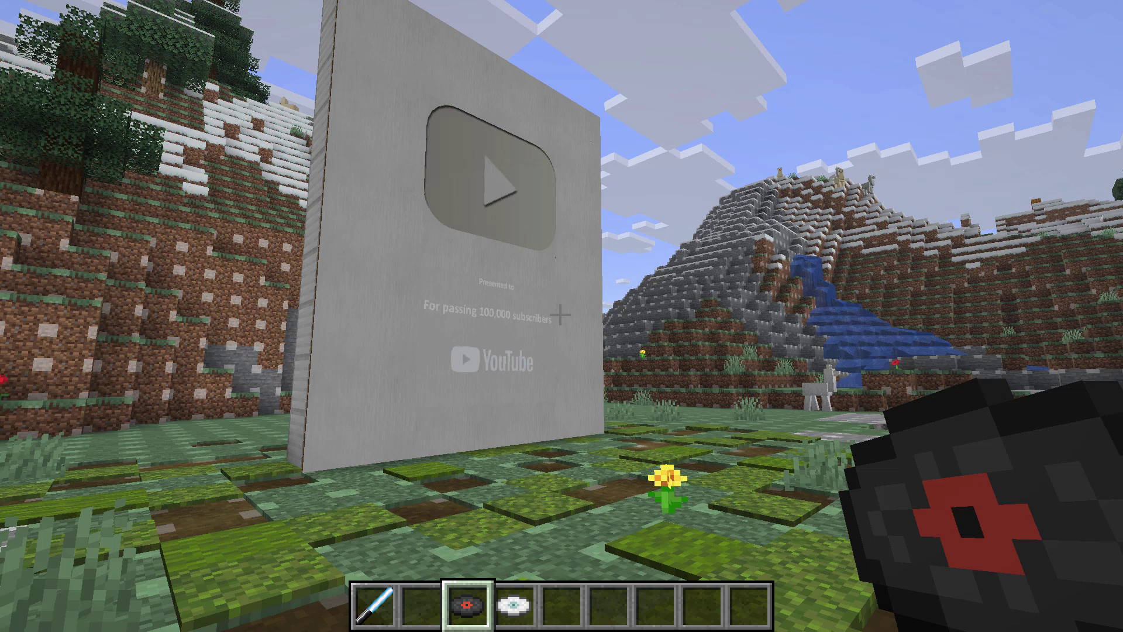